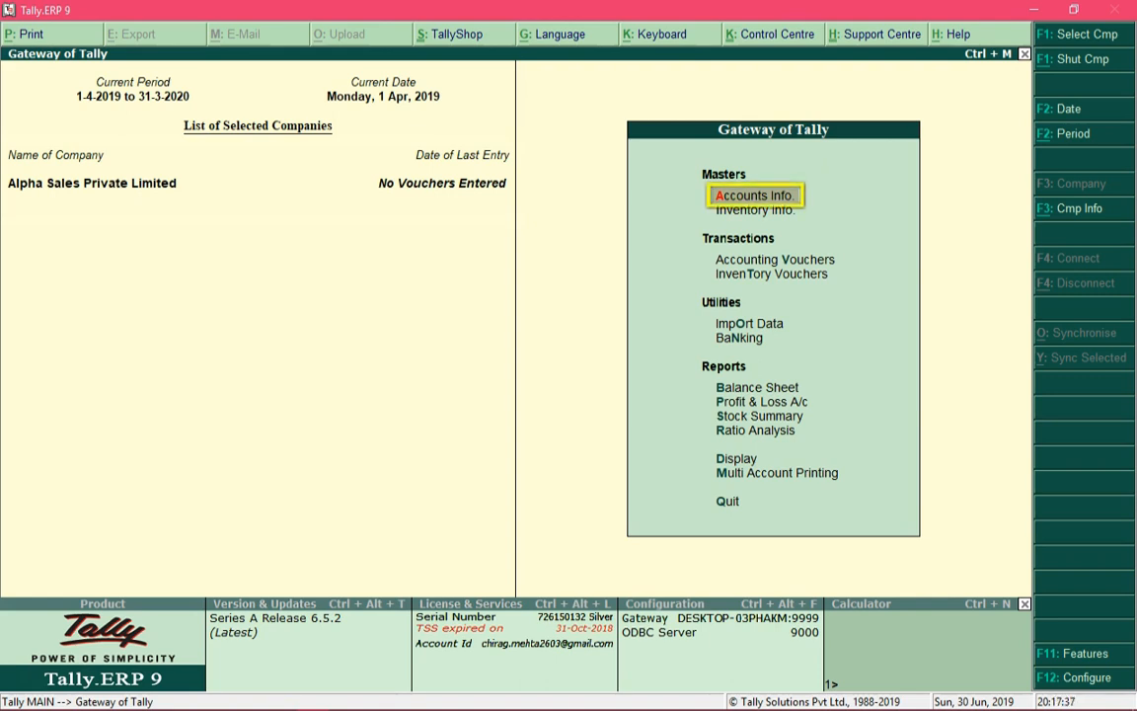
- Start a new single ledger named Owner's Capital under the Capital Account group, without an alias
key(Return)
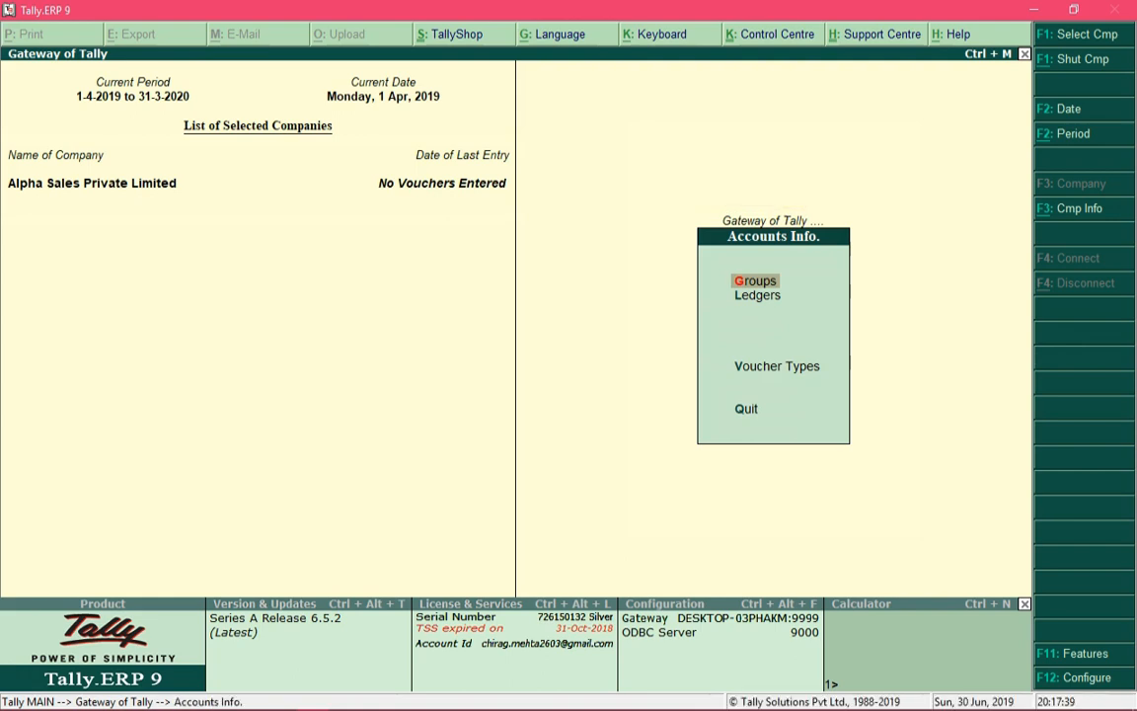
key(Down)
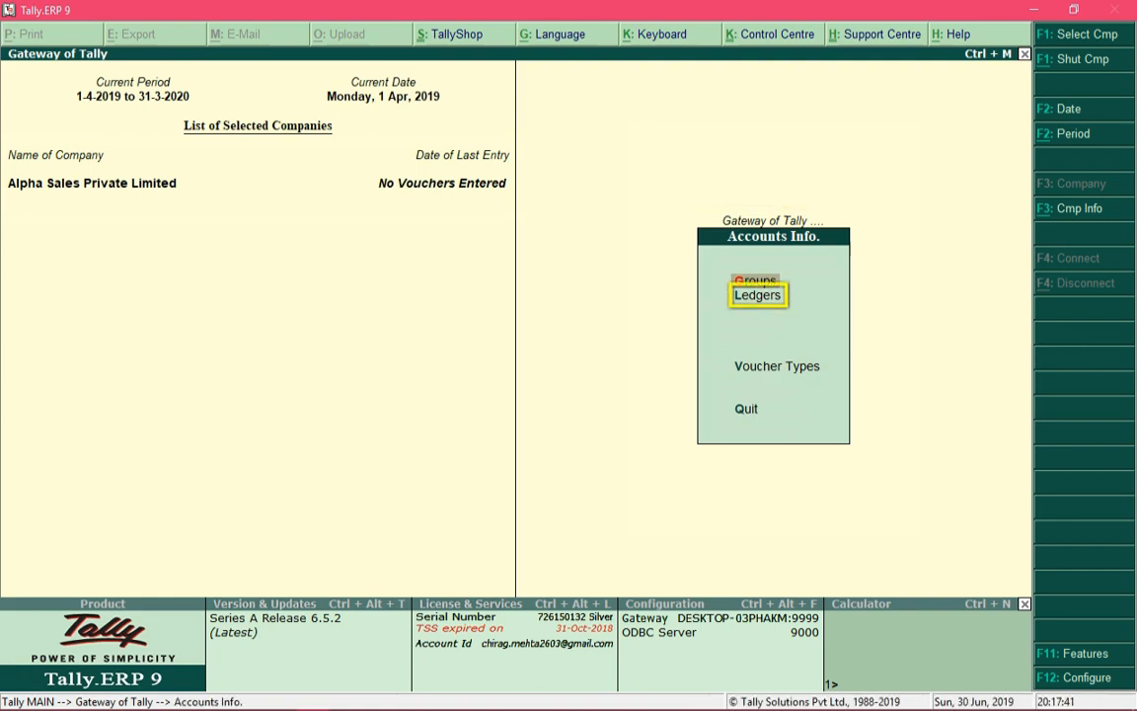
key(Return)
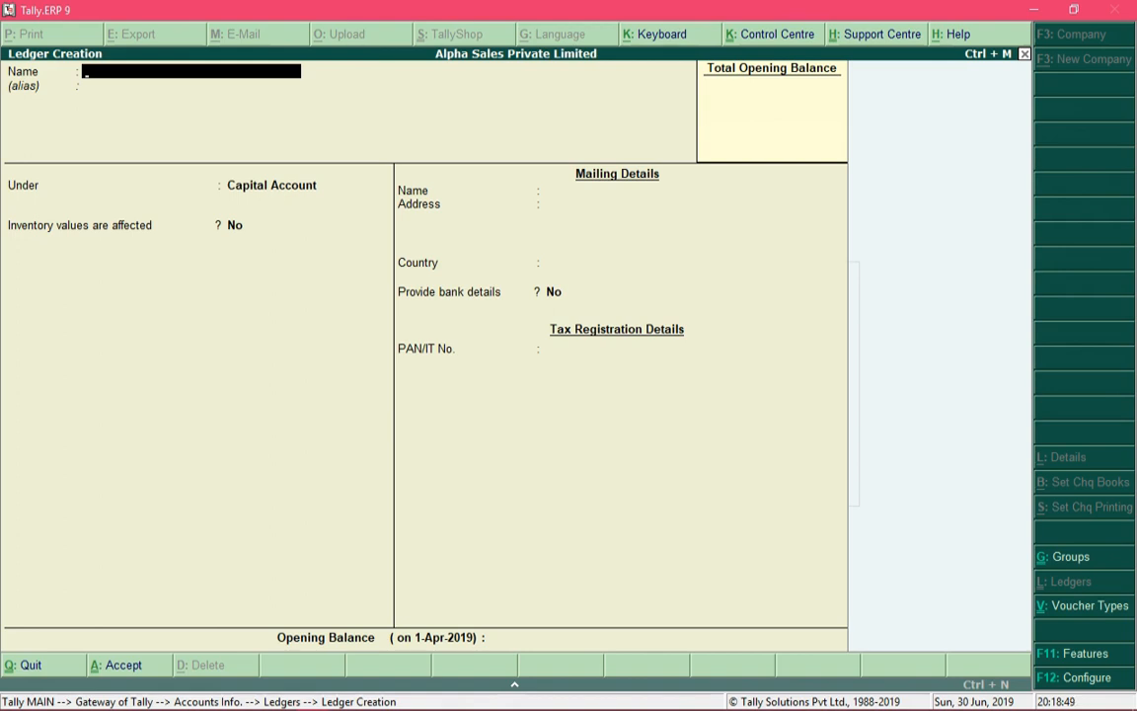
text(Owner's Capital)
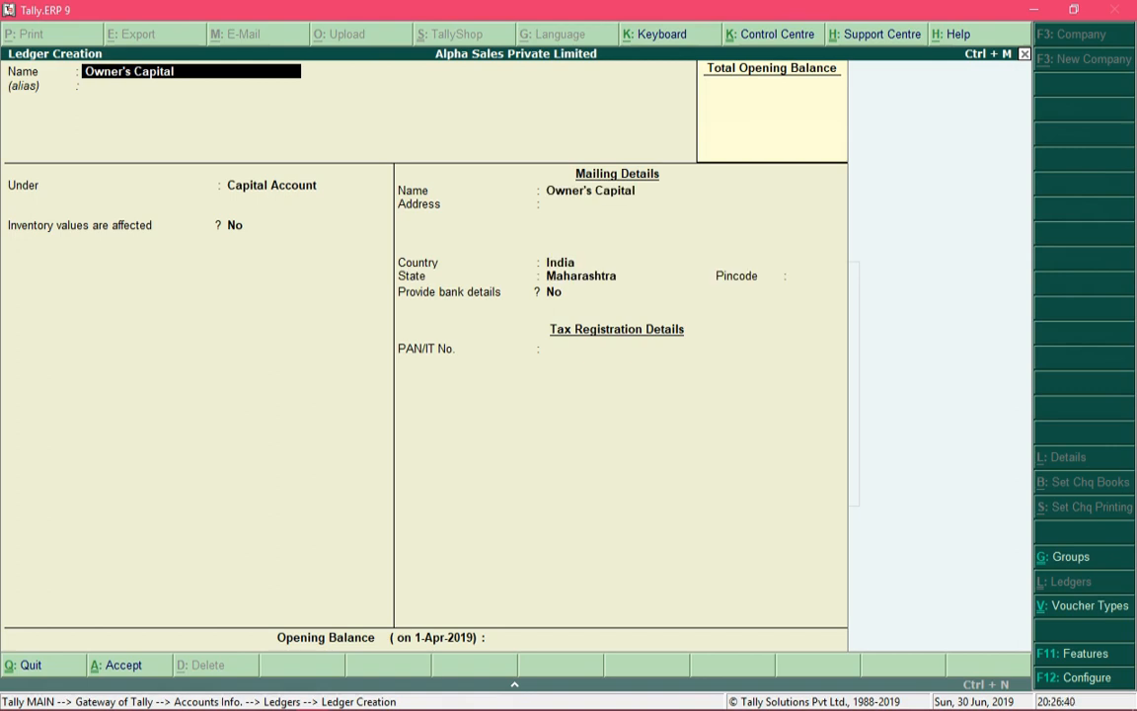
key(Return)
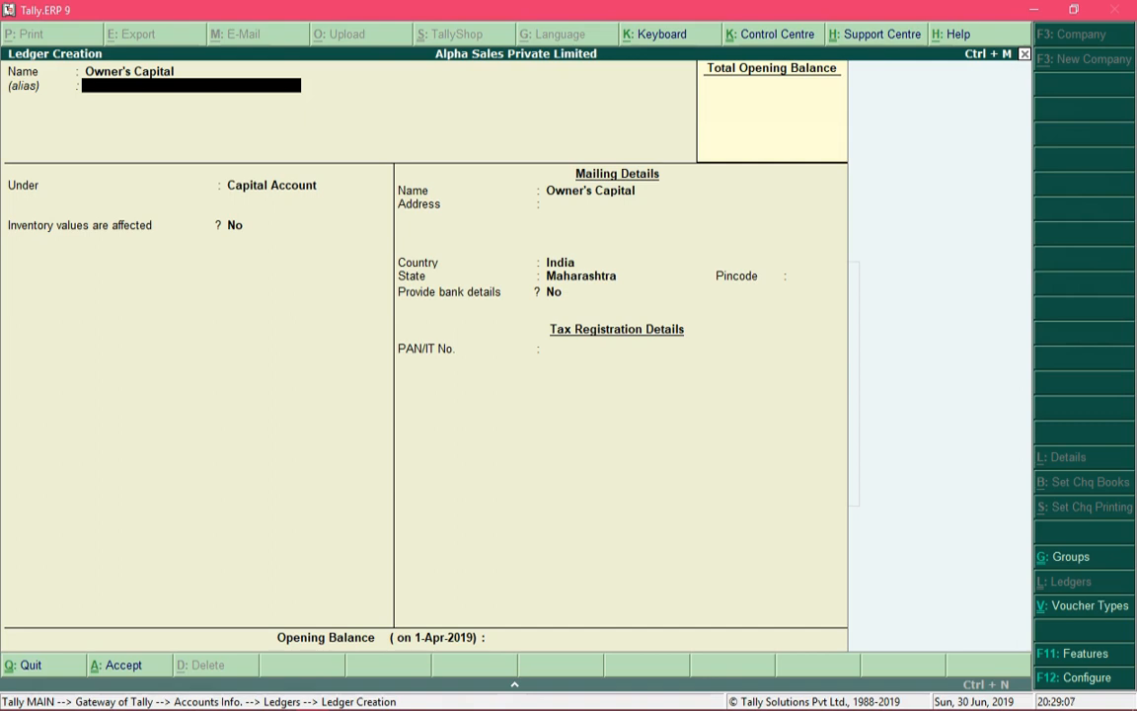
key(Return)
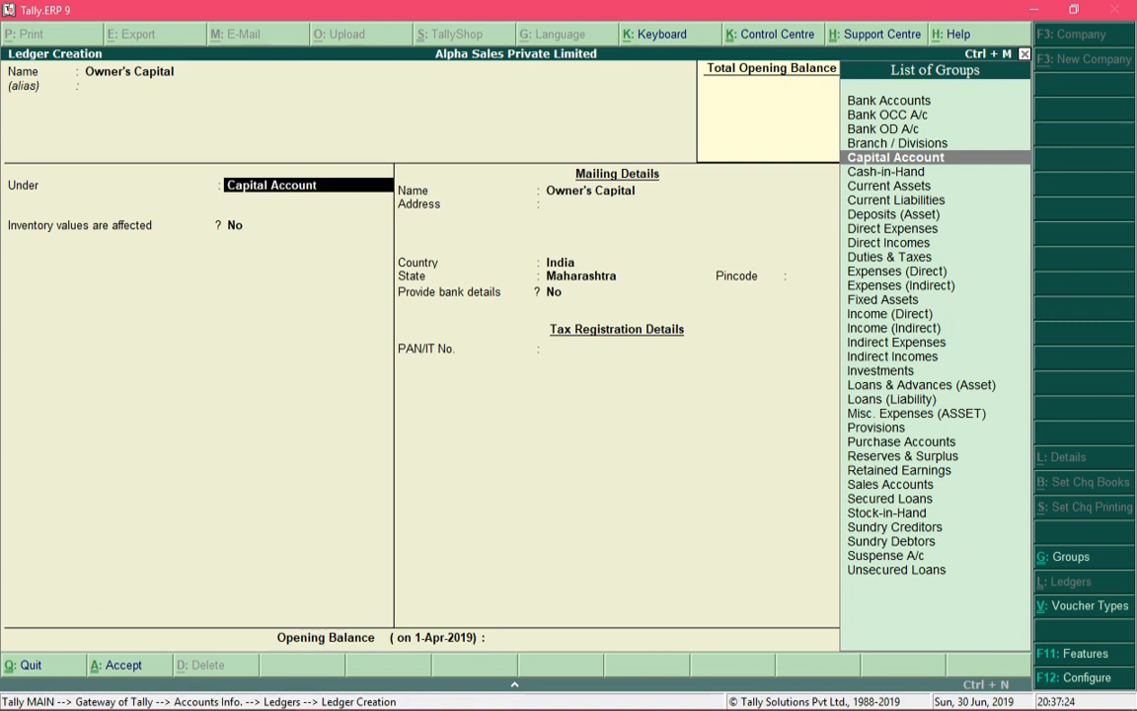
key(Return)
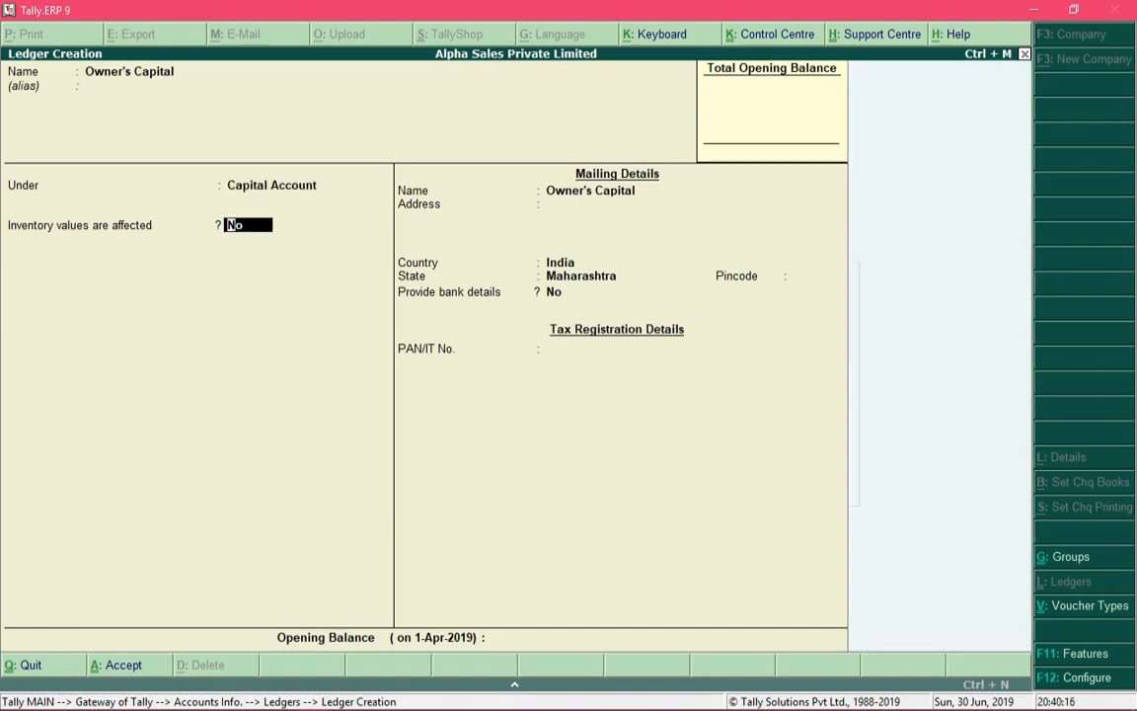
- Keep the default inventory, mailing, bank and tax details, enter an opening balance of 104500 Cr, and save the Owner's Capital ledger
key(Return)
key(Return)
key(Return)
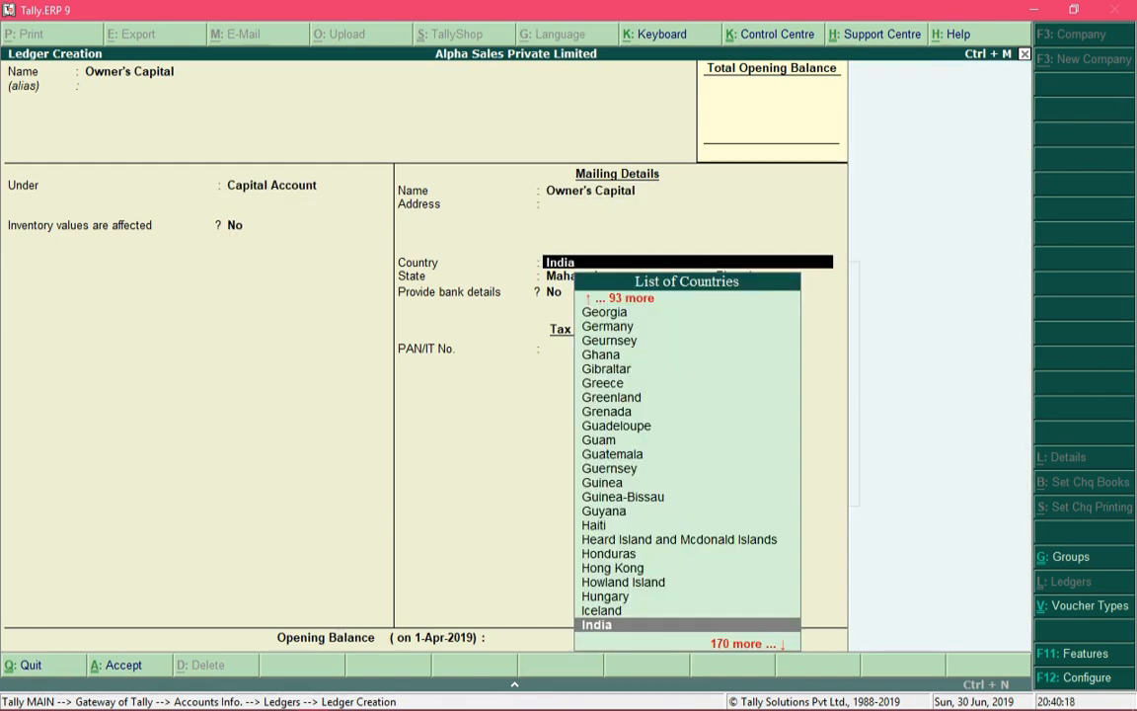
key(Return)
key(Return)
key(Return)
key(Return)
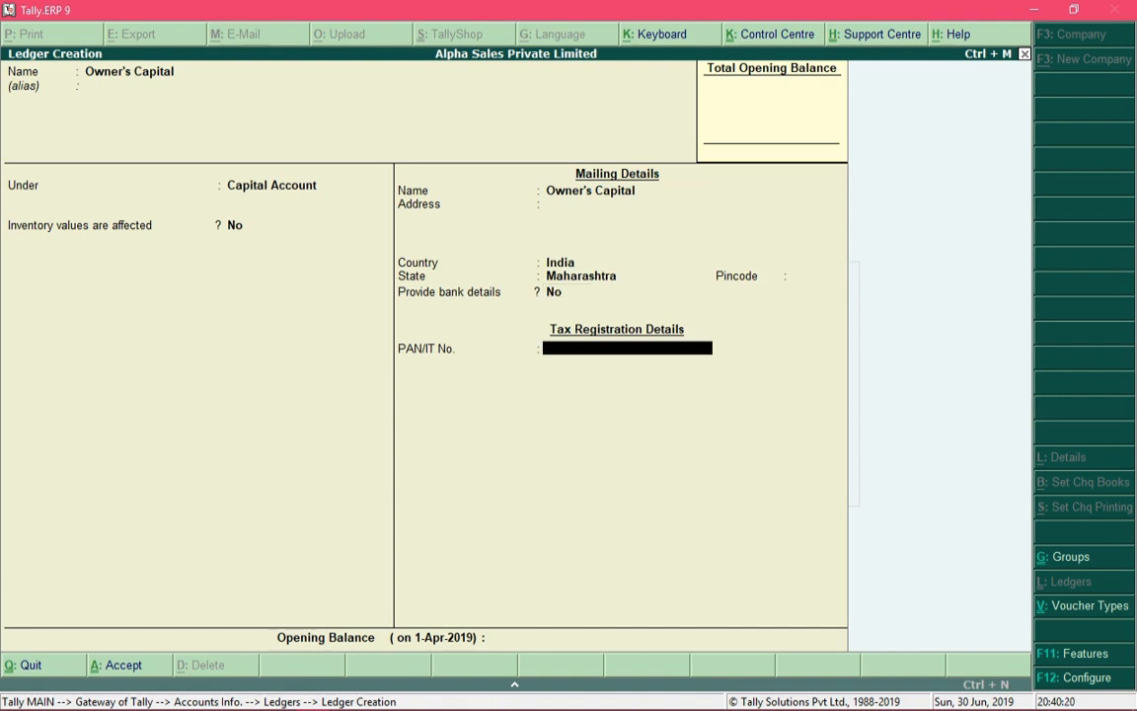
key(Return)
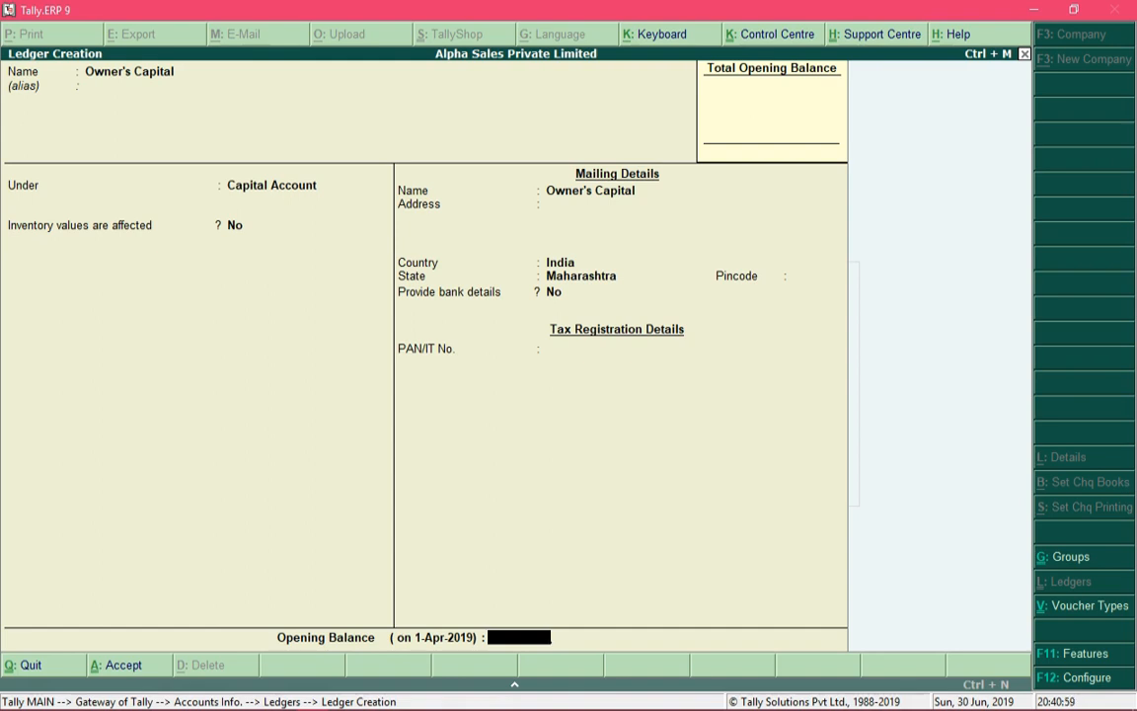
text(104500)
key(Return)
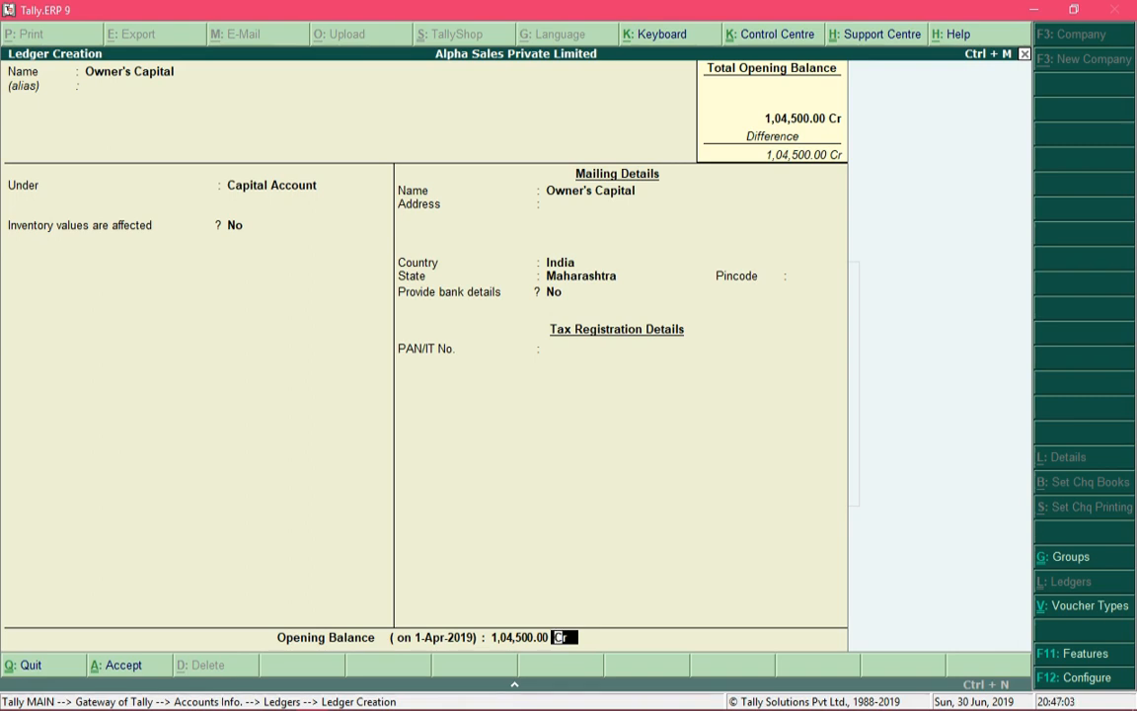
key(Return)
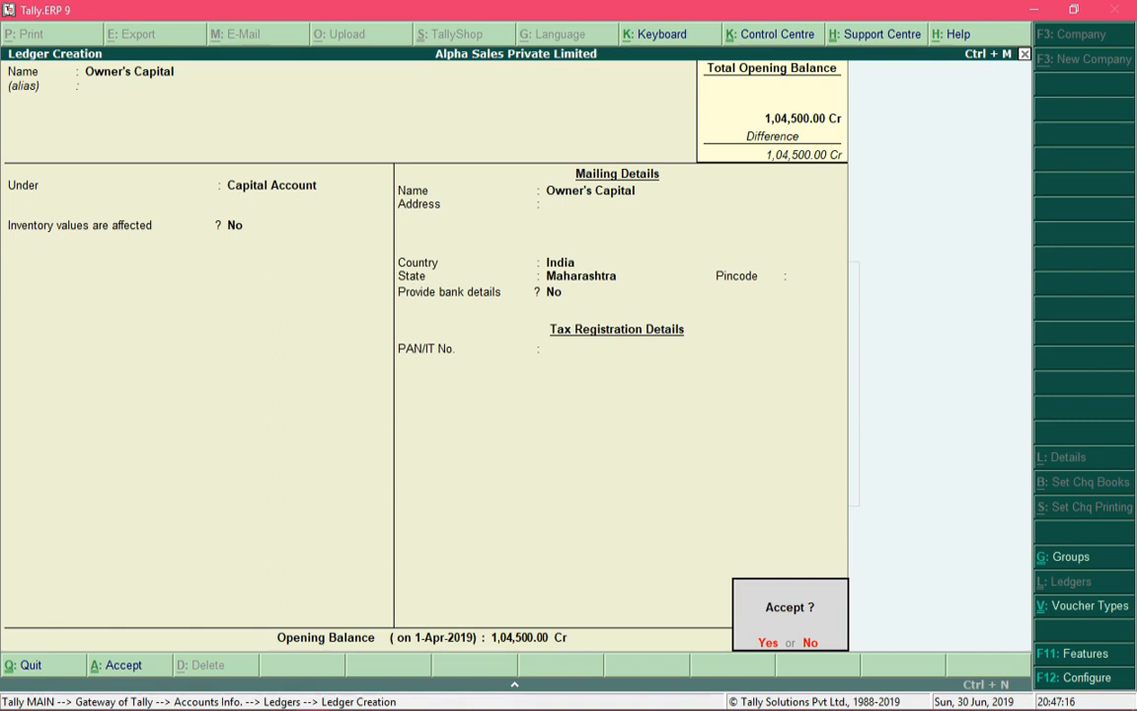
key(Return)
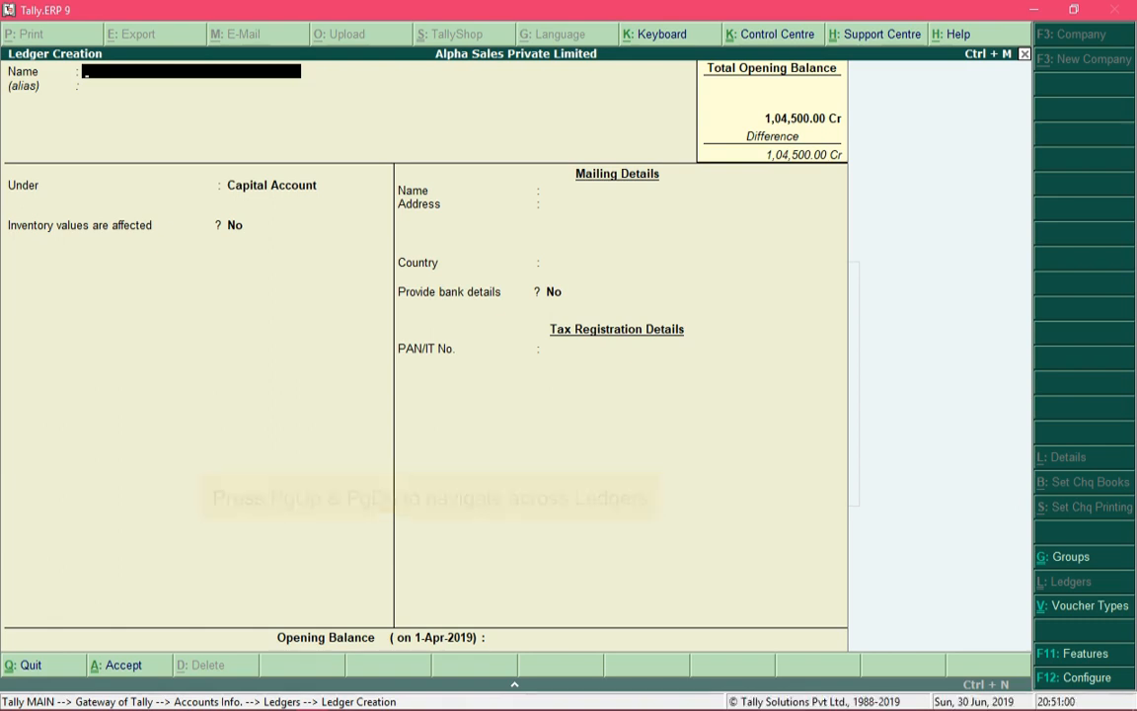
- Browse back through the existing ledgers to Owner's Capital, and return to the blank ledger creation form
key(Page_Up)
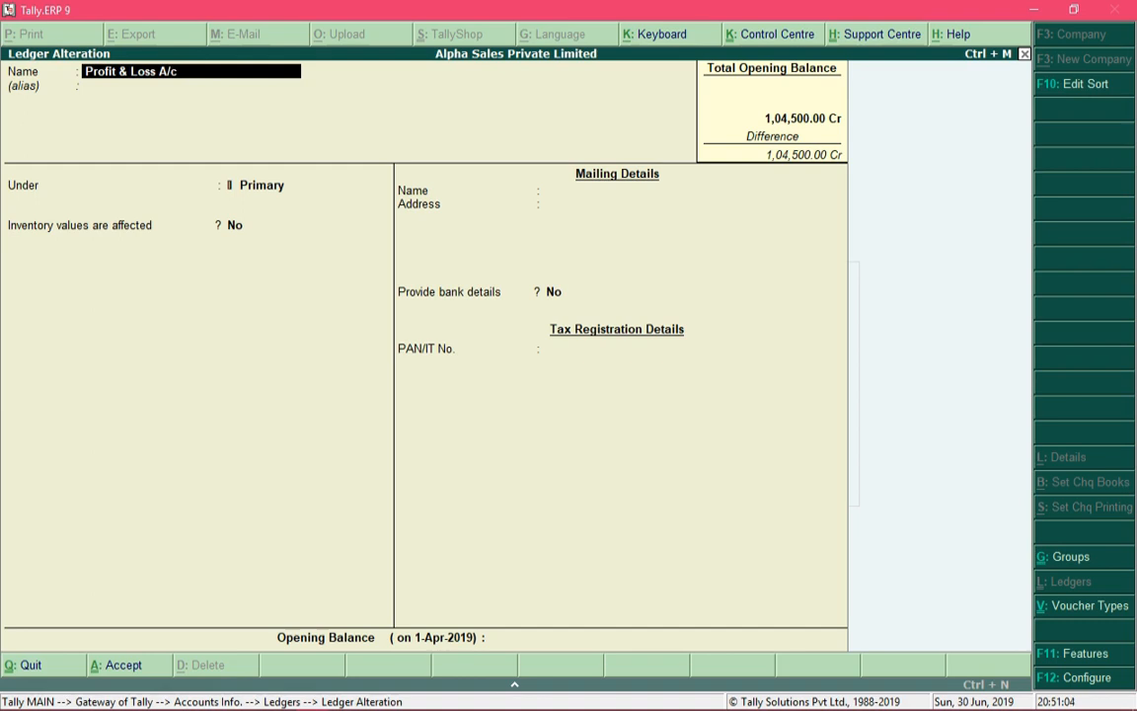
key(Page_Up)
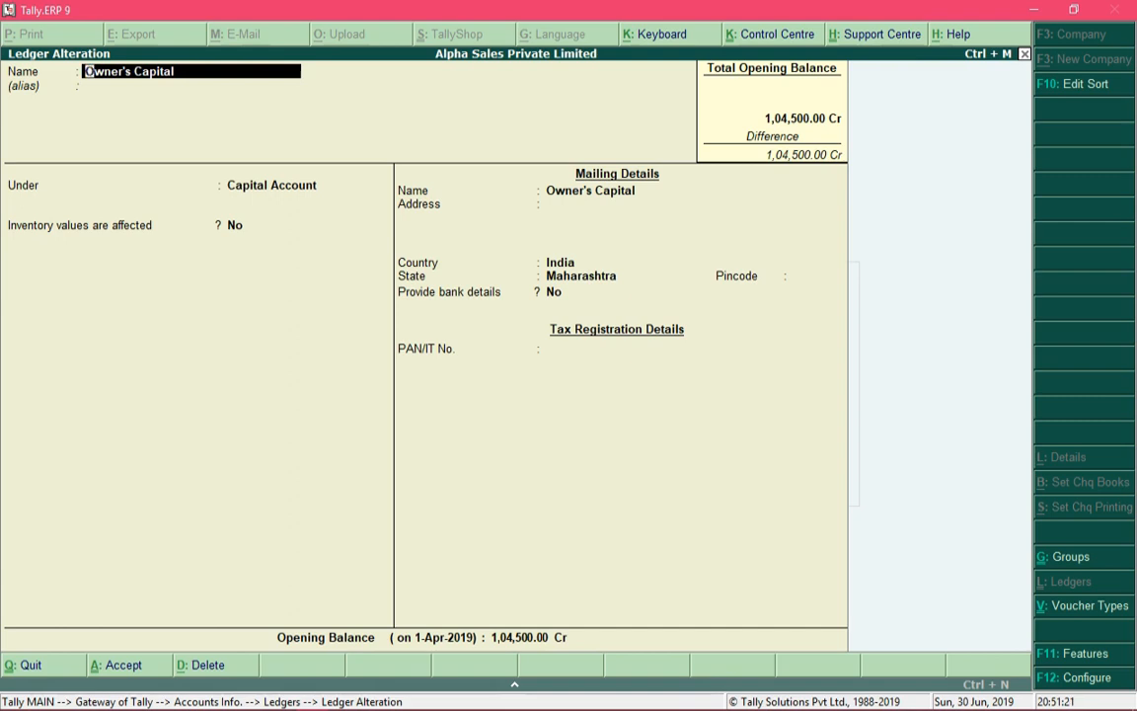
key(Page_Down)
key(Page_Down)
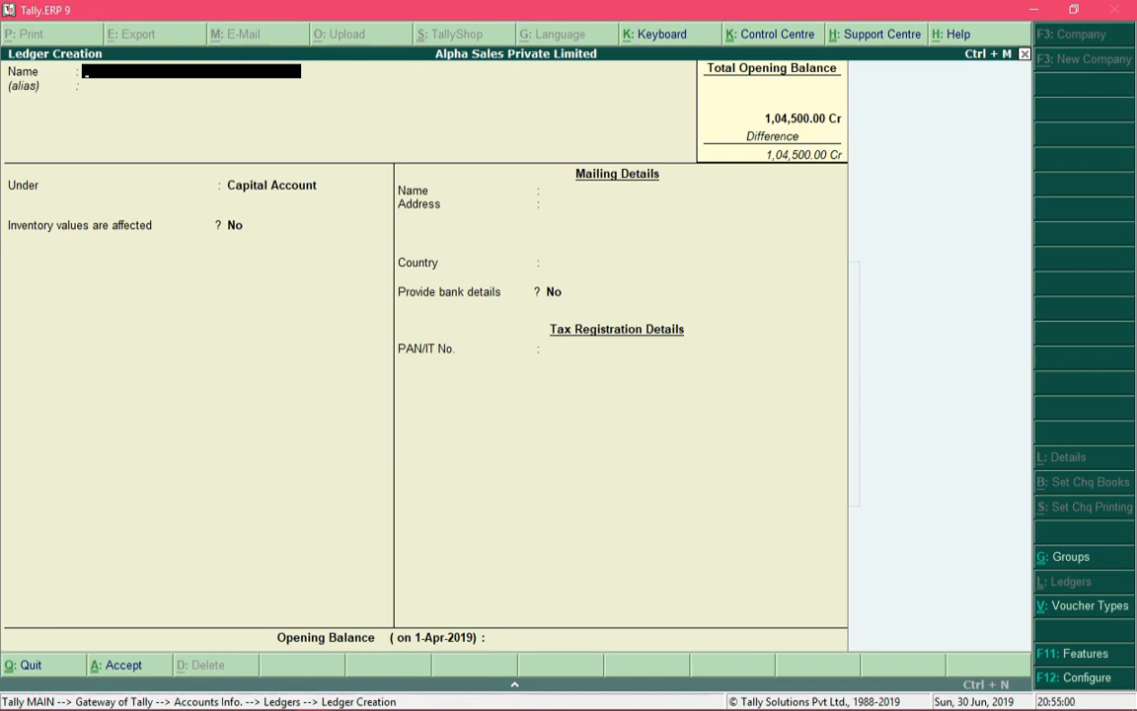
- Quit single ledger creation and open multiple ledger creation with All Items as the parent group
key(Escape)
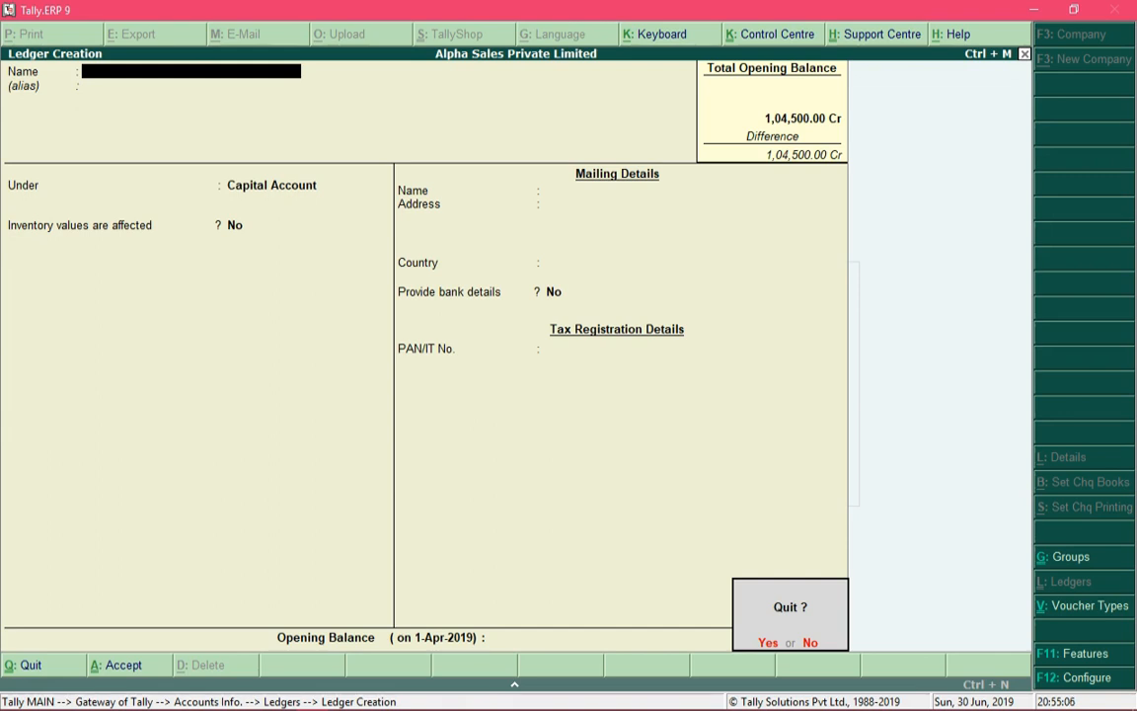
key(y)
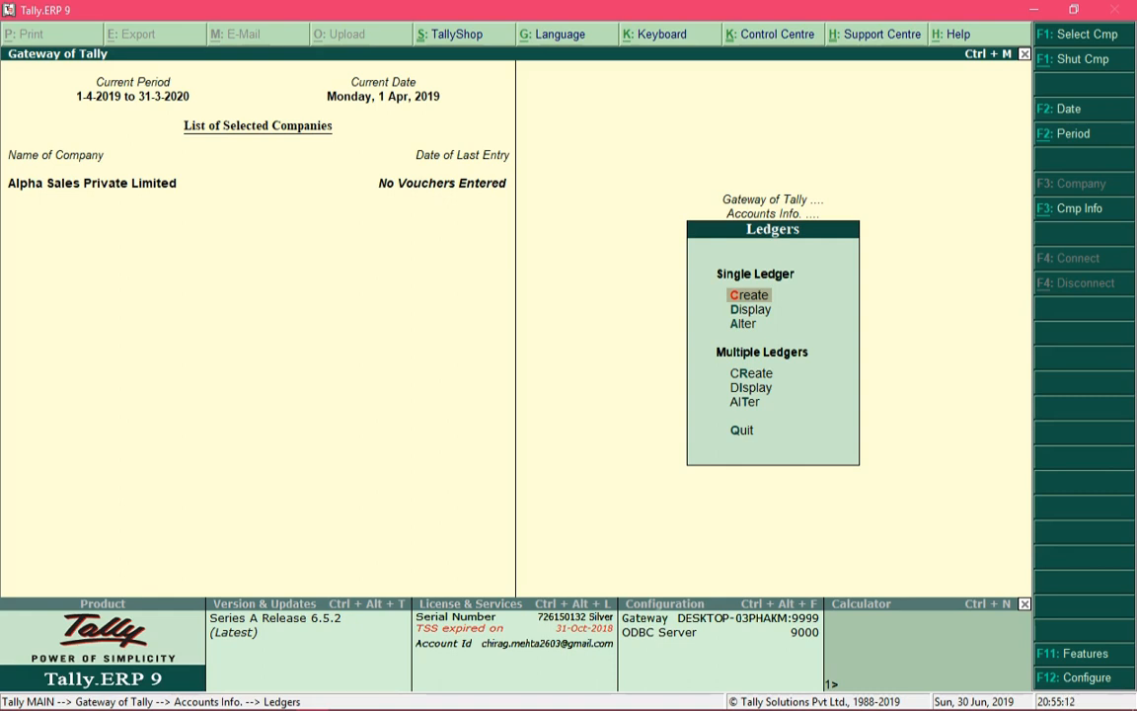
key(Down)
key(Down)
key(Down)
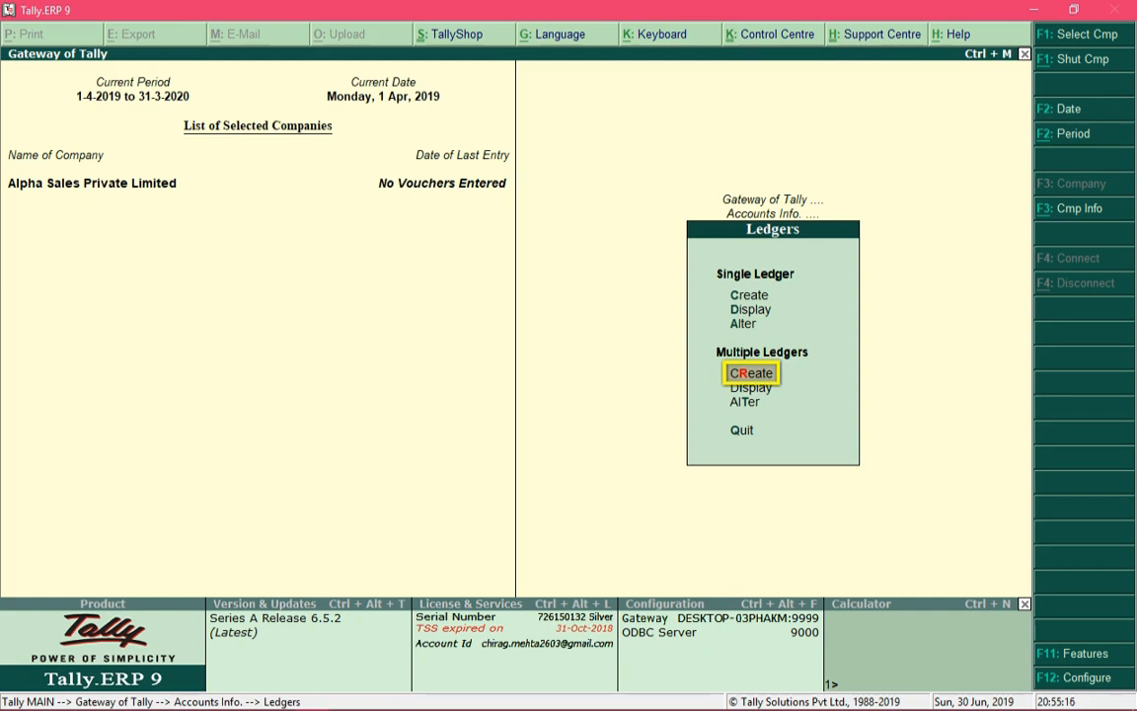
key(Return)
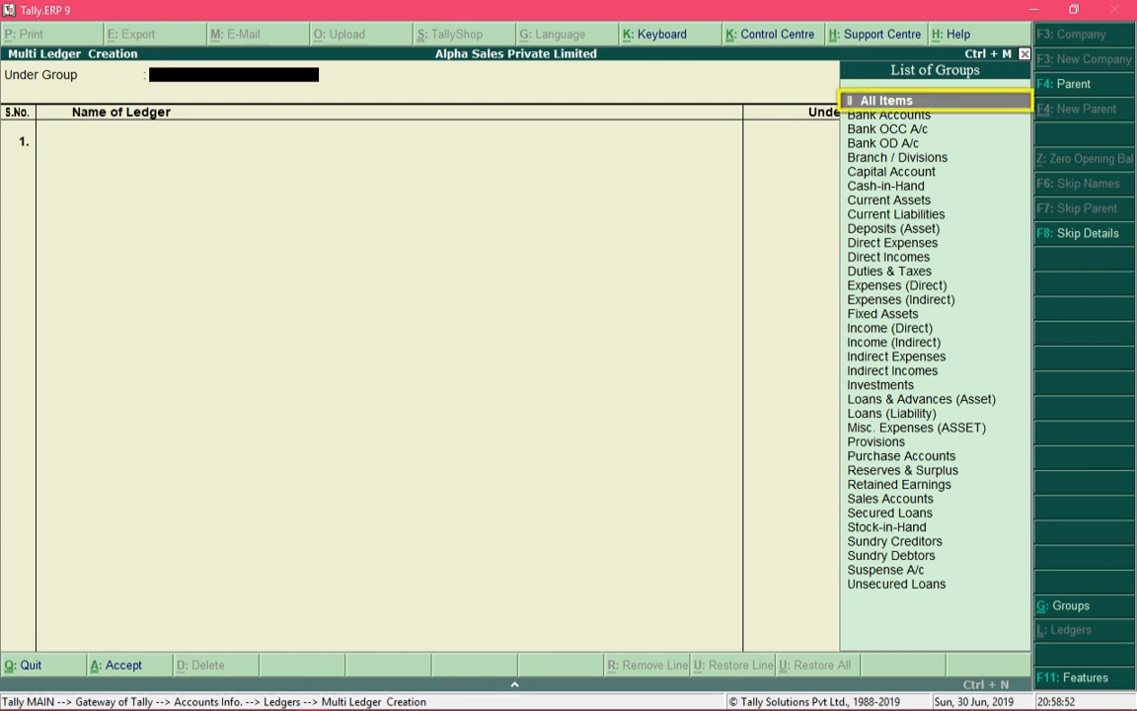
key(Return)
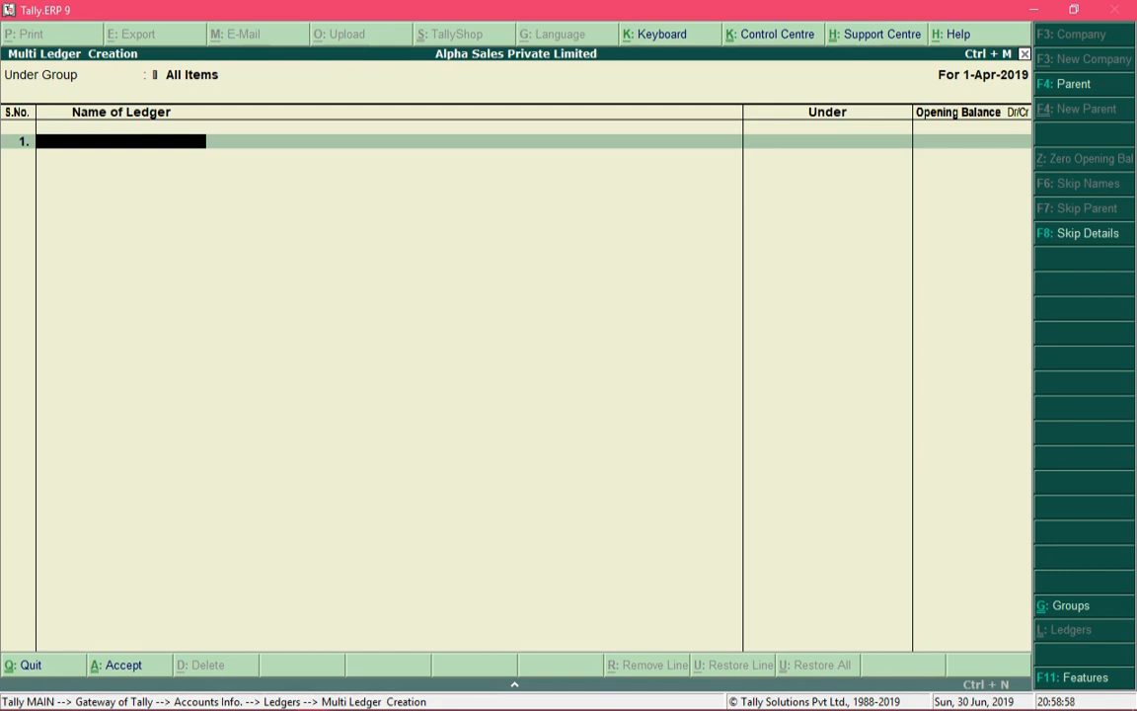
- Add the ledger Shivam Enterprises under Sundry Creditors with an opening balance of 15000 Cr
text(Shivam Enterprises)
key(Return)
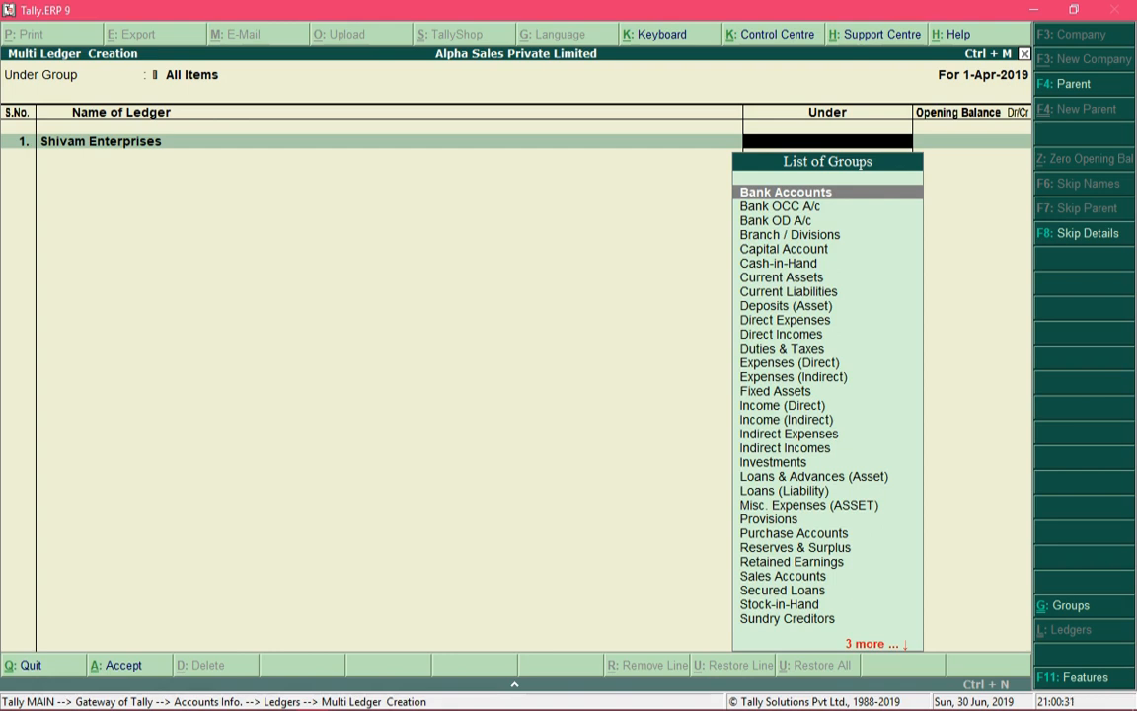
text(sund)
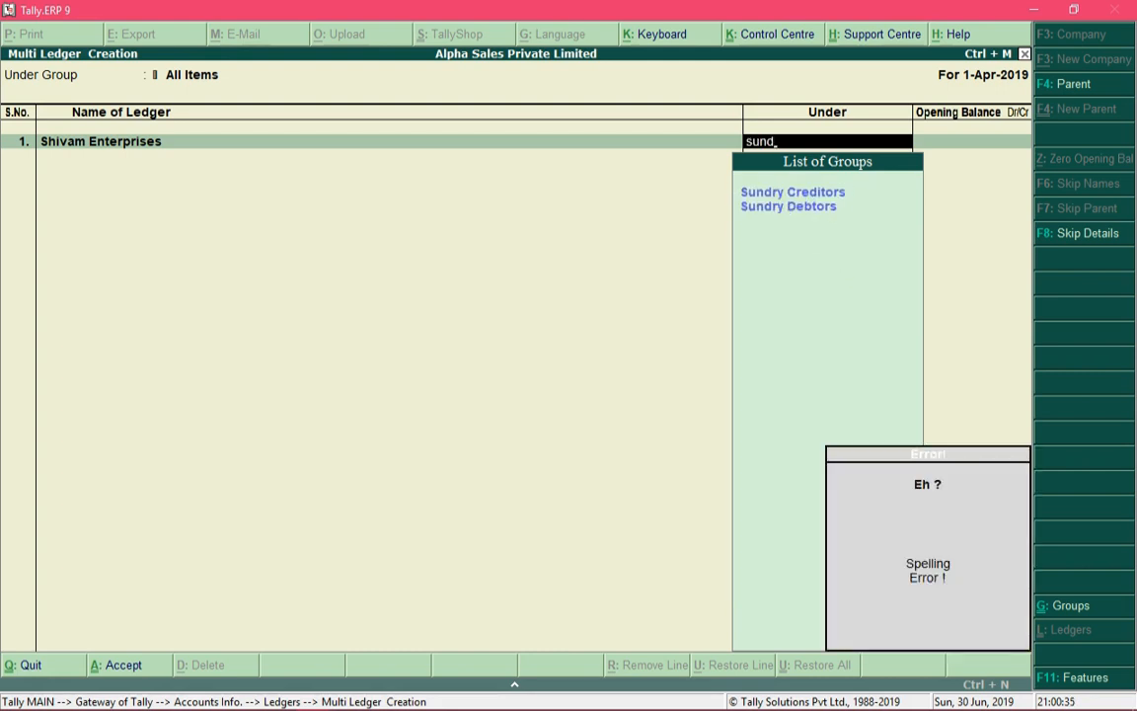
key(Return)
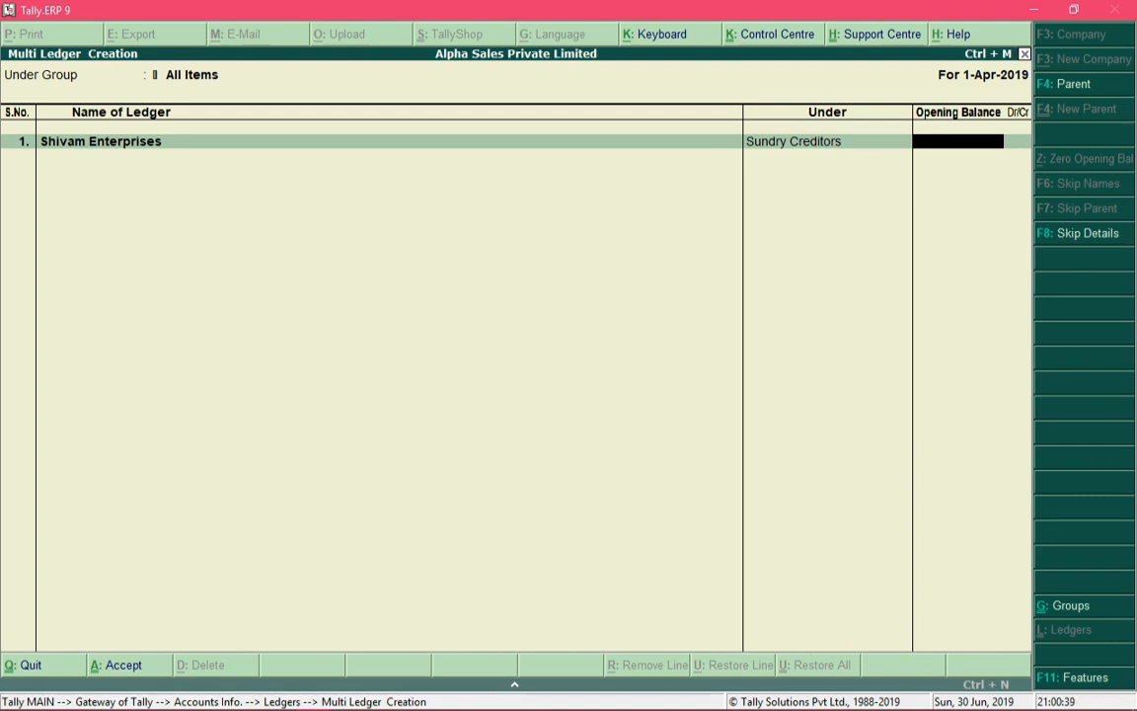
text(15000)
key(Return)
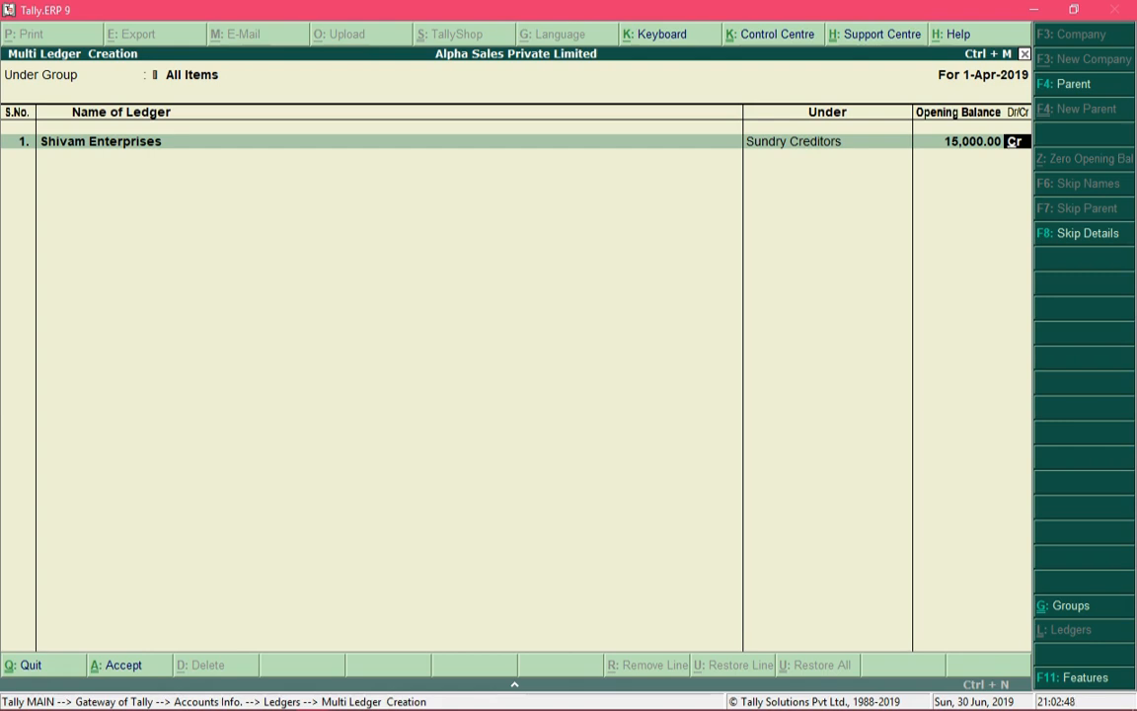
key(Return)
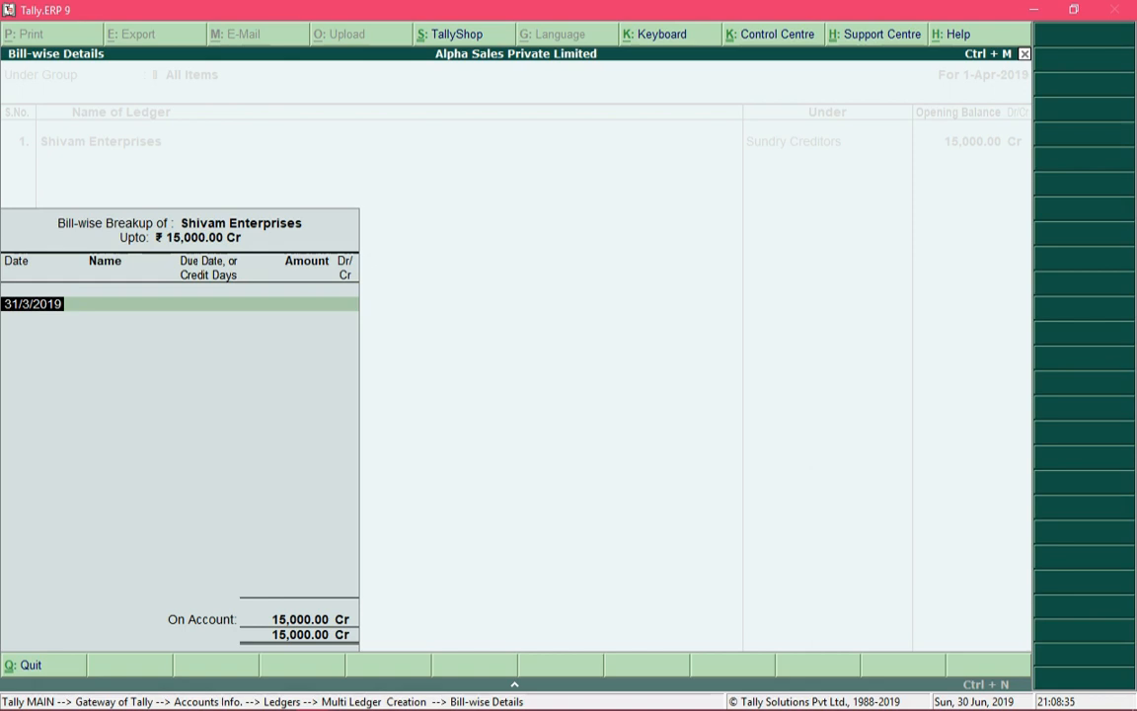
- Enter the first bill in the Shivam Enterprises bill-wise breakup with date 23-3-2019 and name Bill 101
text(23-3-2019)
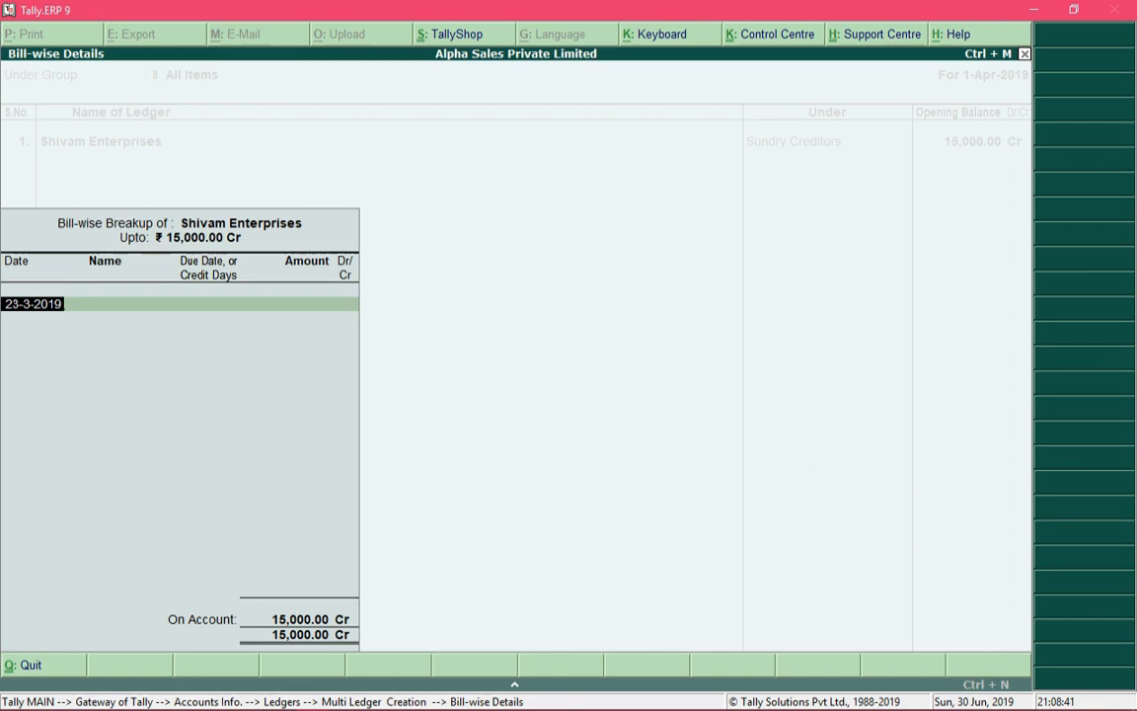
key(Return)
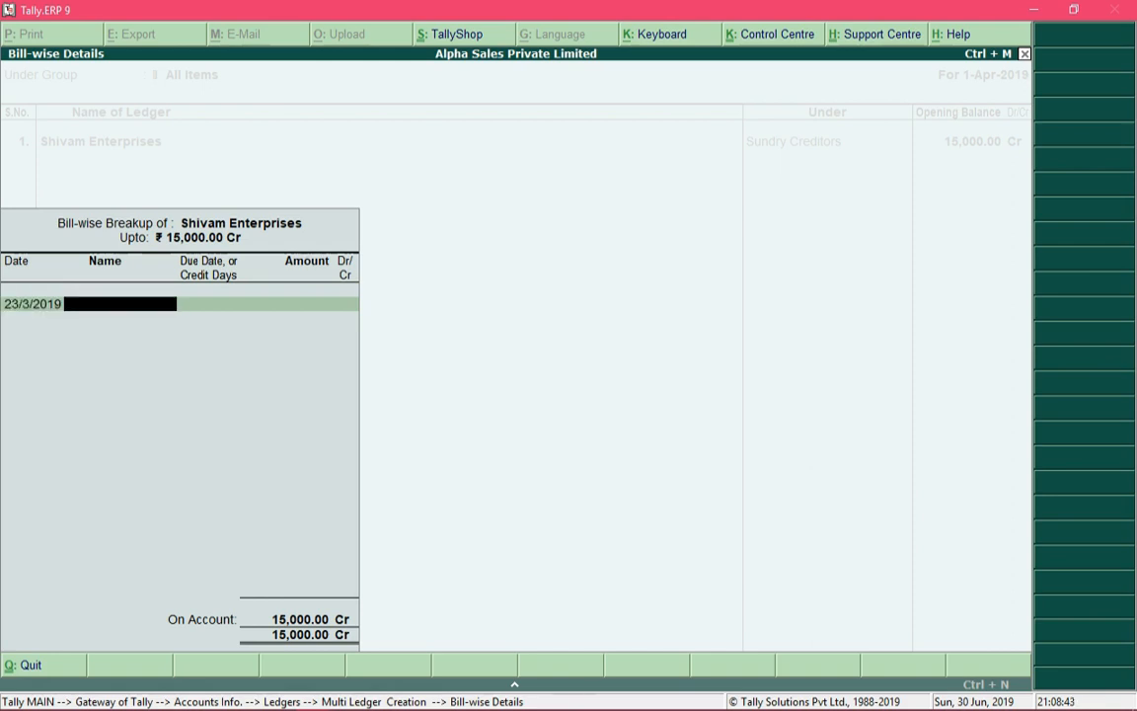
text(Bill 101)
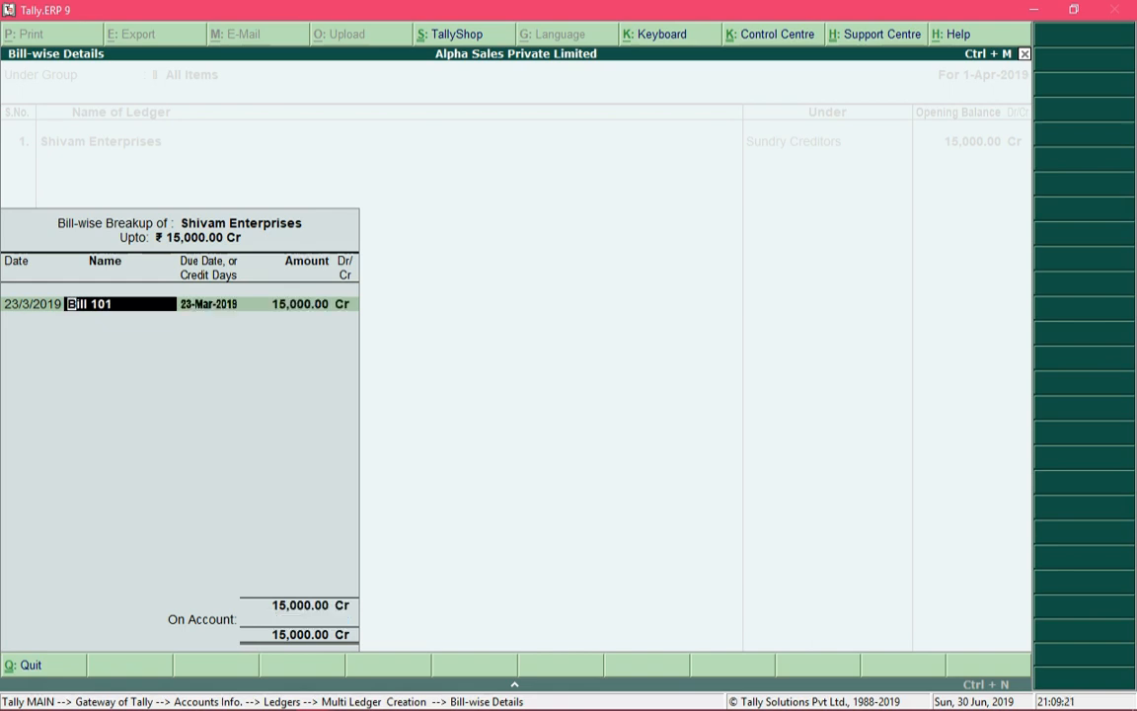
key(Return)
- Set the due date of Bill 101 to 4-4-2019 and its amount to 10000 Cr
text(4-)
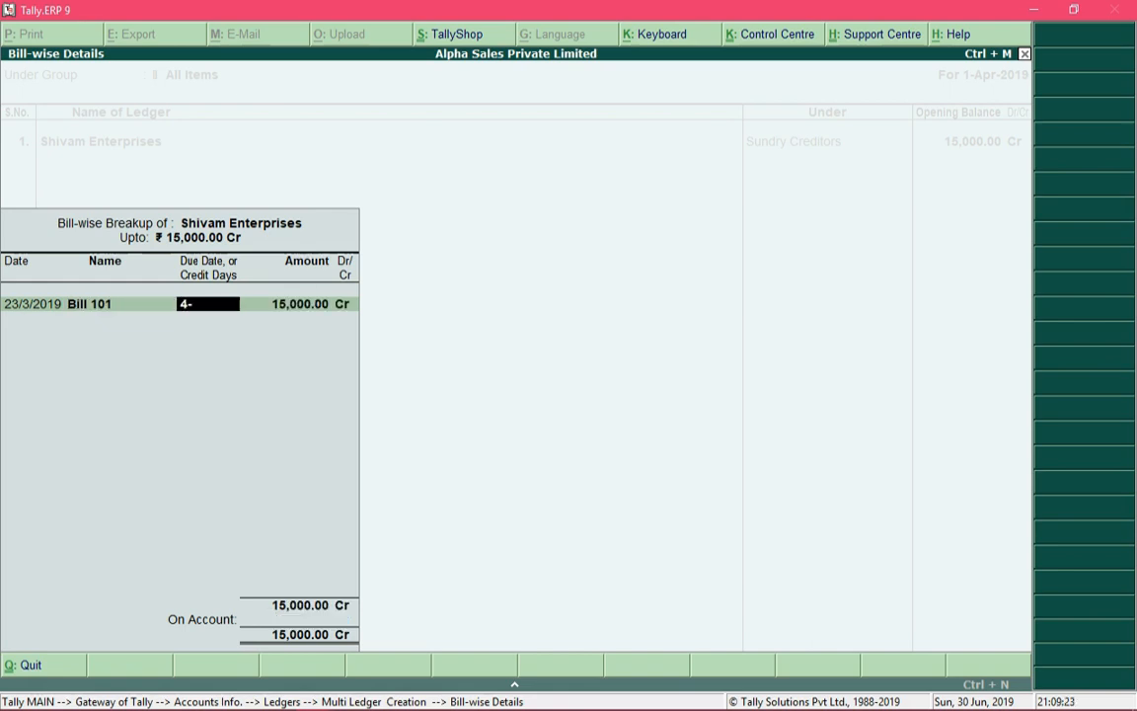
text(4-2019)
key(Return)
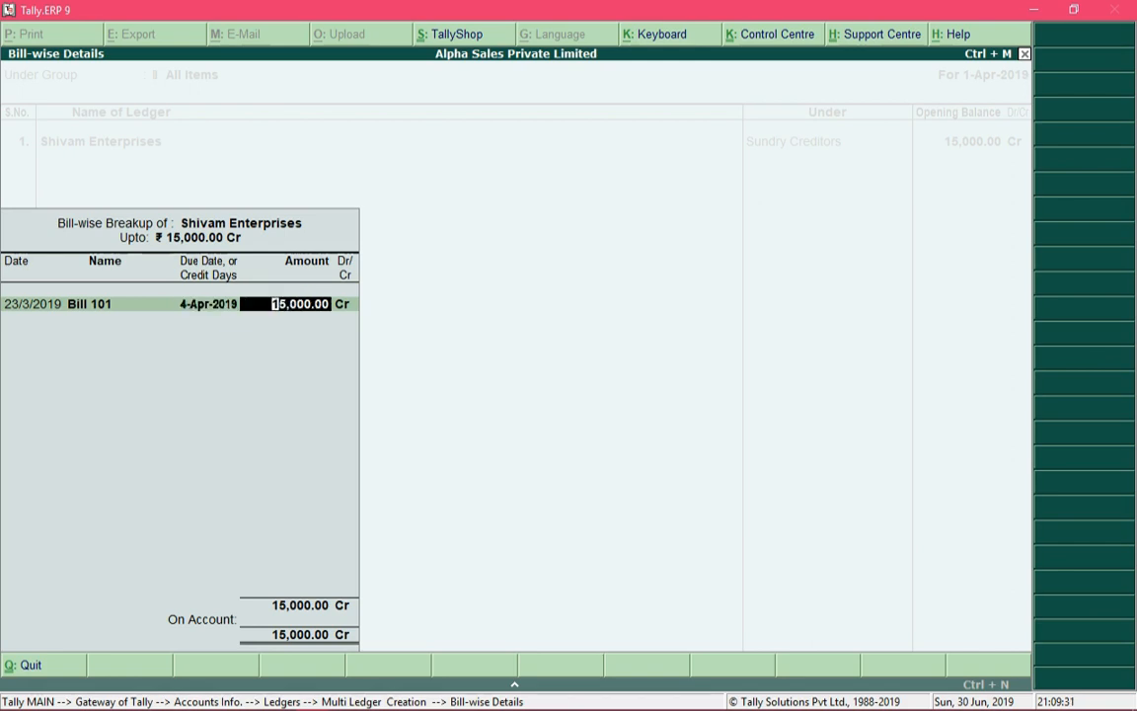
text(10000)
key(Return)
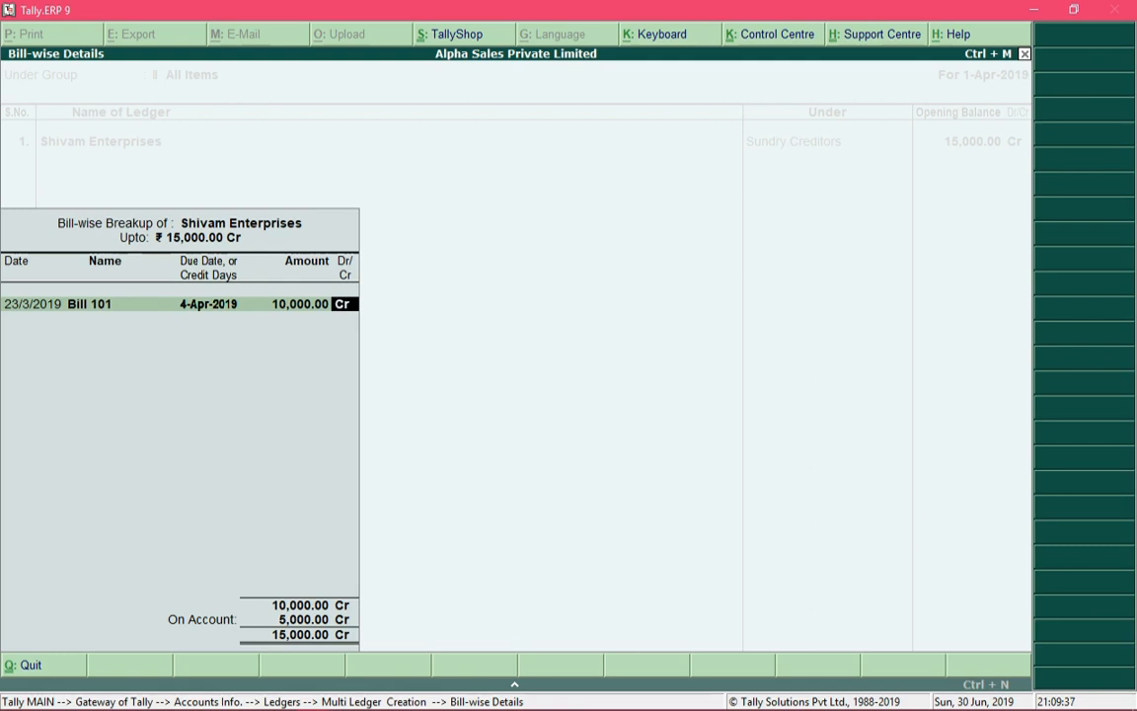
key(Return)
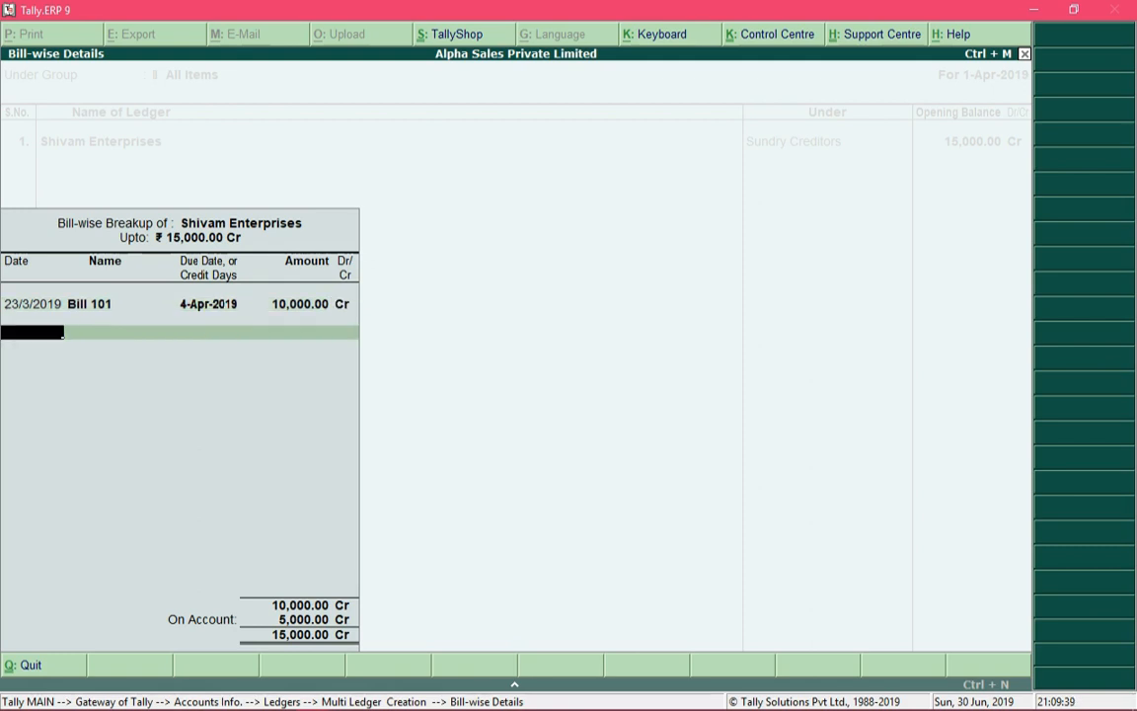
- Add a second bill to the Shivam Enterprises breakup with date 28-3-2019 and name Bill 102
text(28-3-2019)
key(Return)
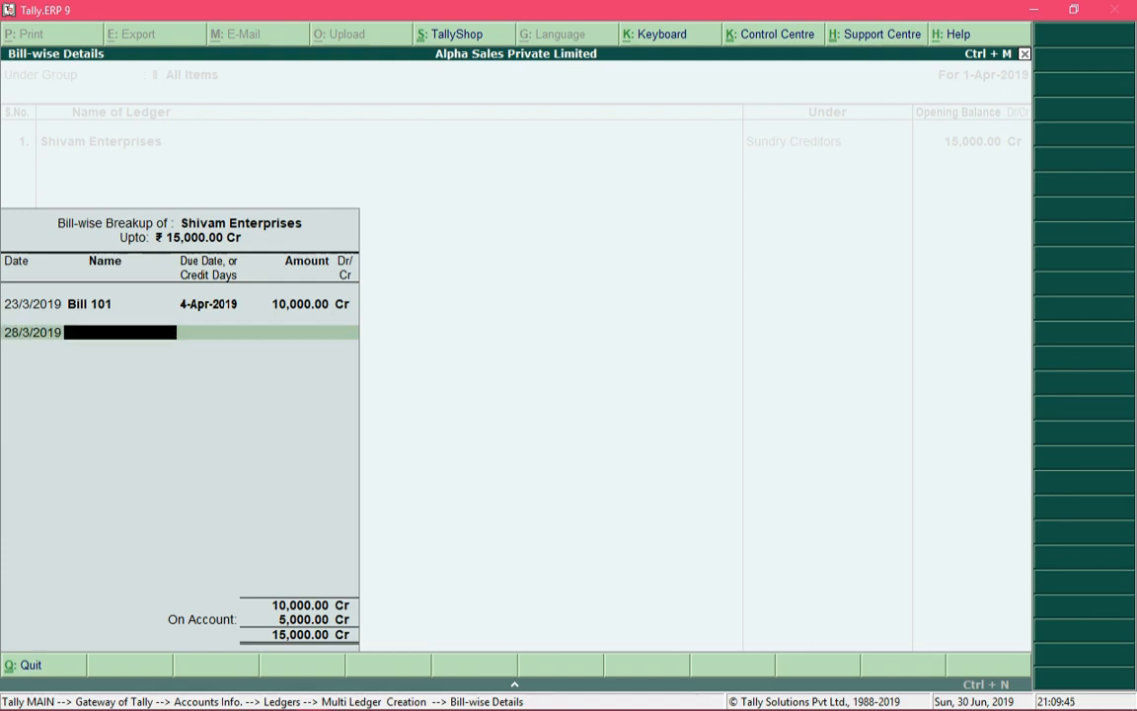
text(Bill 102)
key(Return)
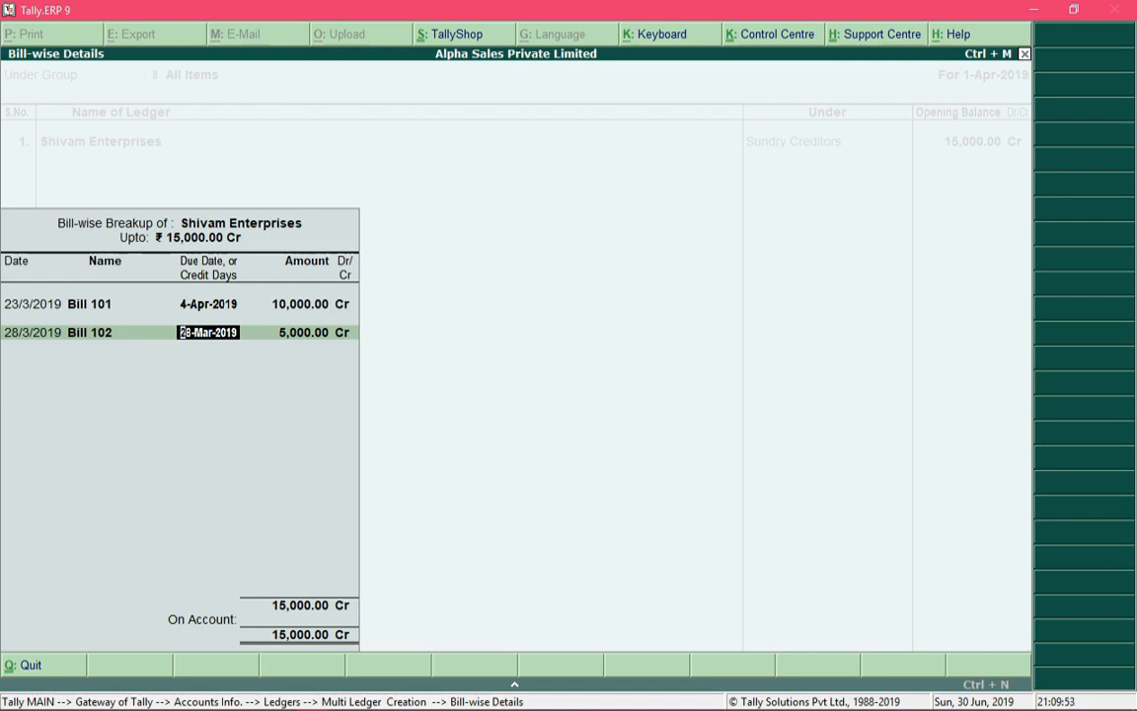
- Give Bill 102 a credit period of 15 days and accept its amount of 5,000 Cr to finish the Shivam Enterprises breakup
text(15)
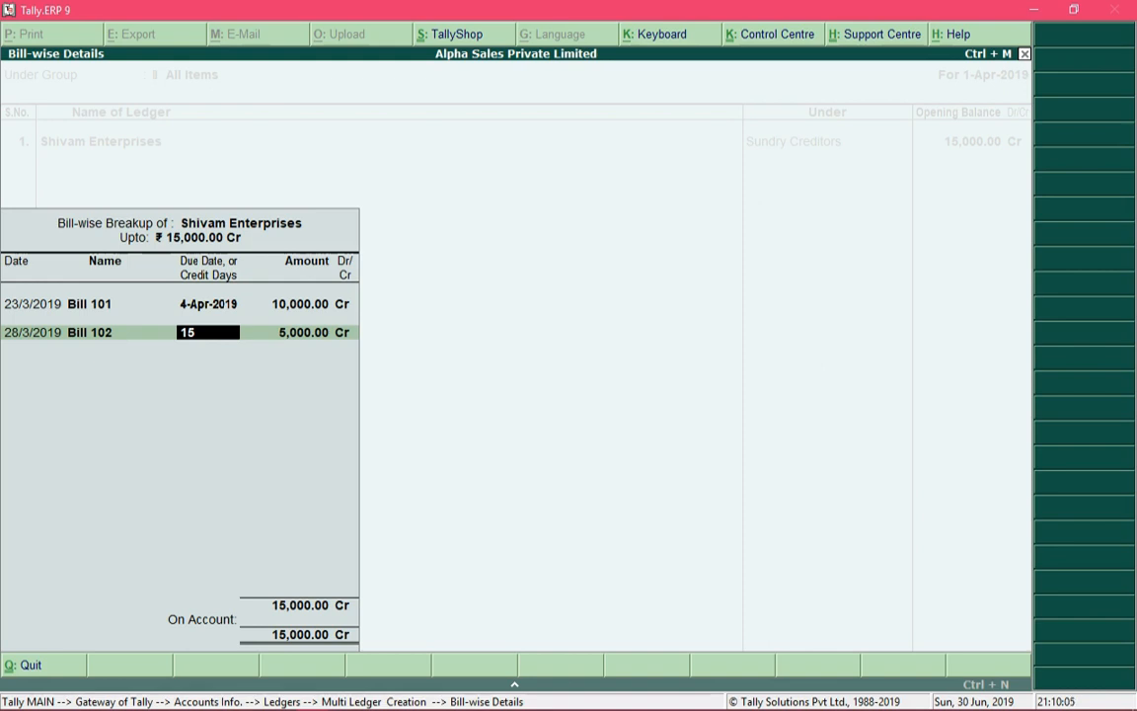
text(day)
key(Return)
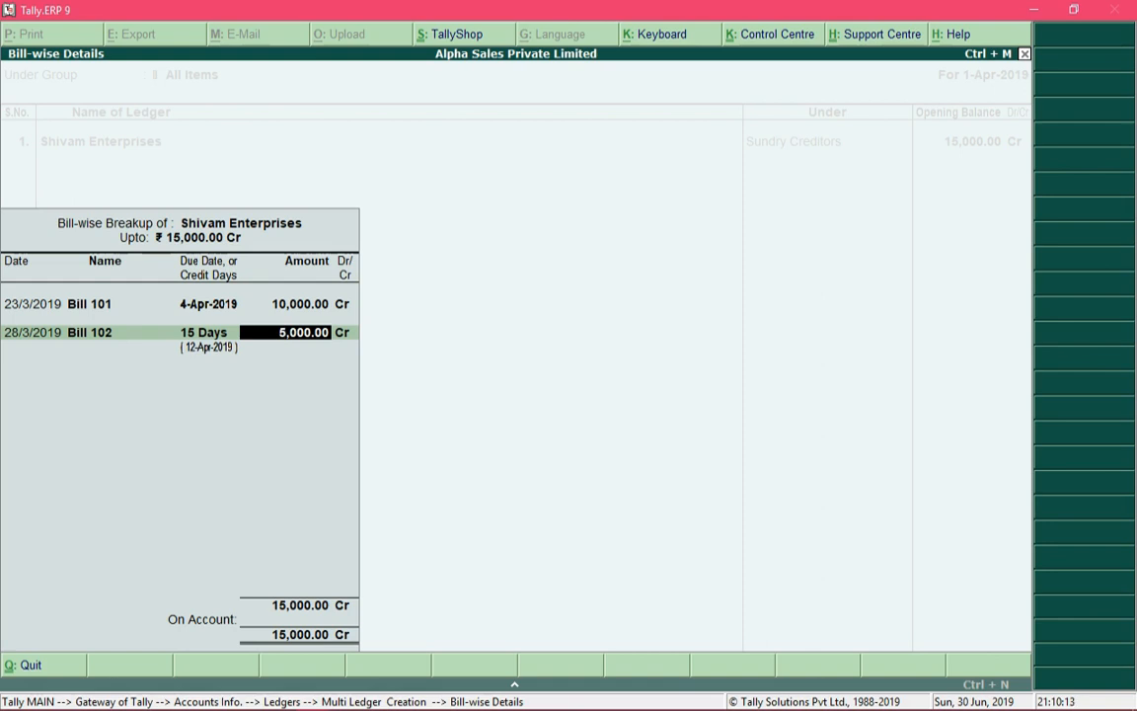
key(Return)
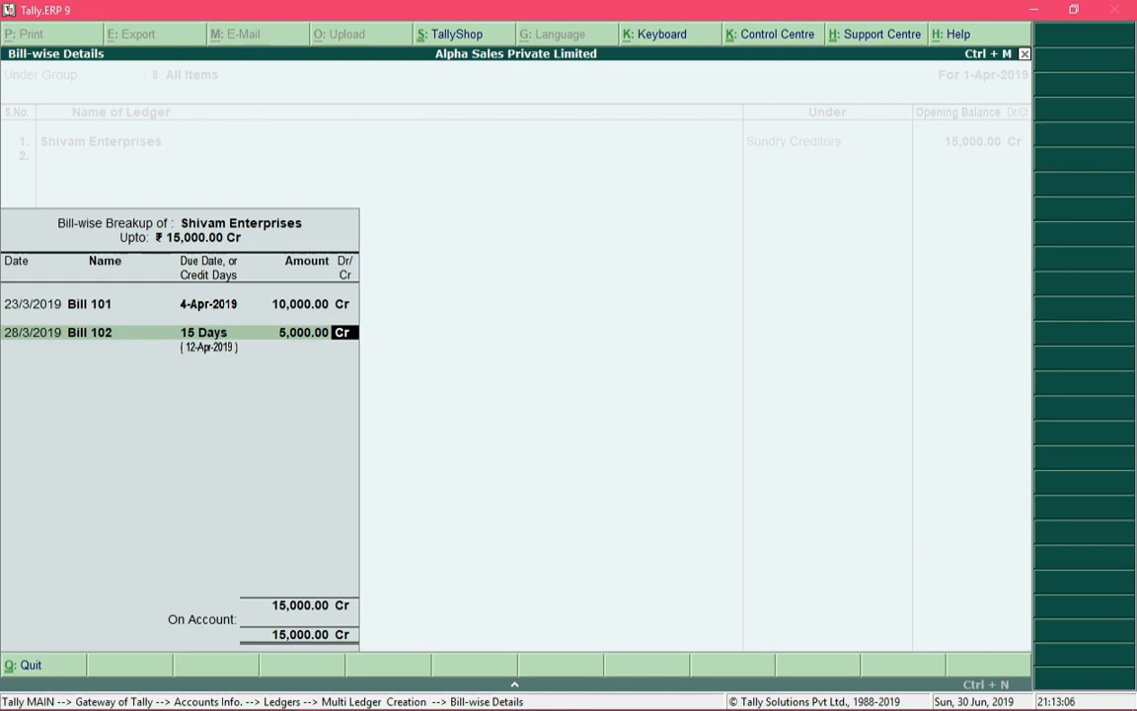
key(Return)
key(Return)
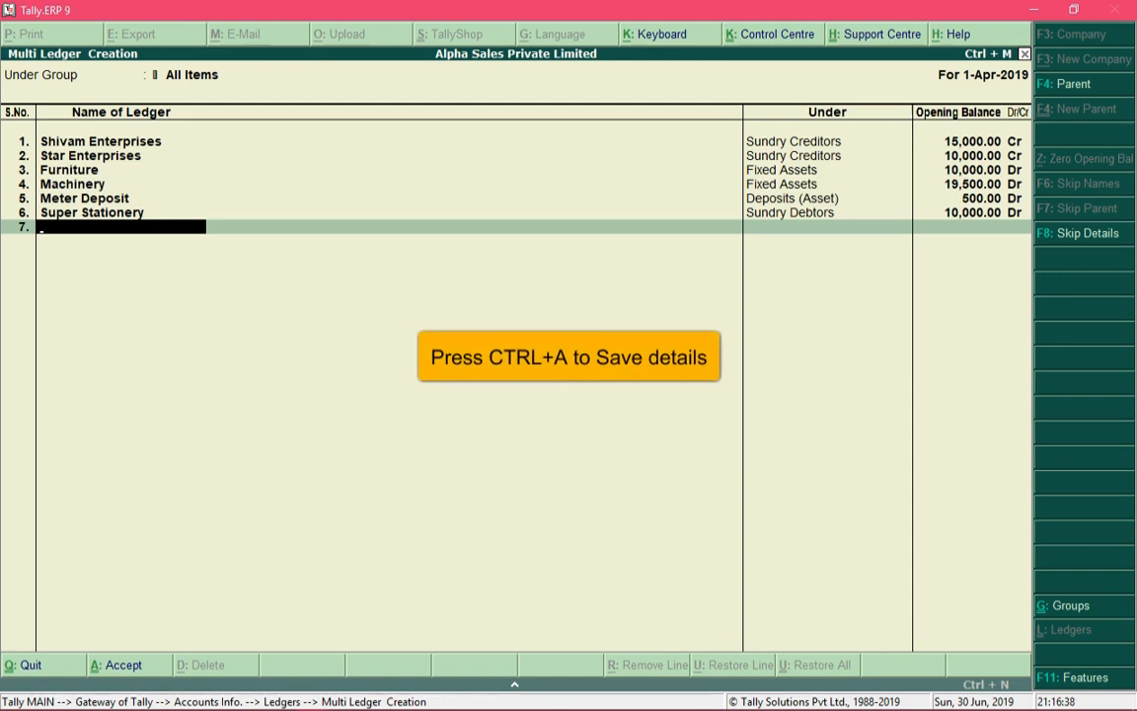
- Save the six ledgers listed from Shivam Enterprises to Super Stationery and quit Multi Ledger Creation
key(ctrl+a)
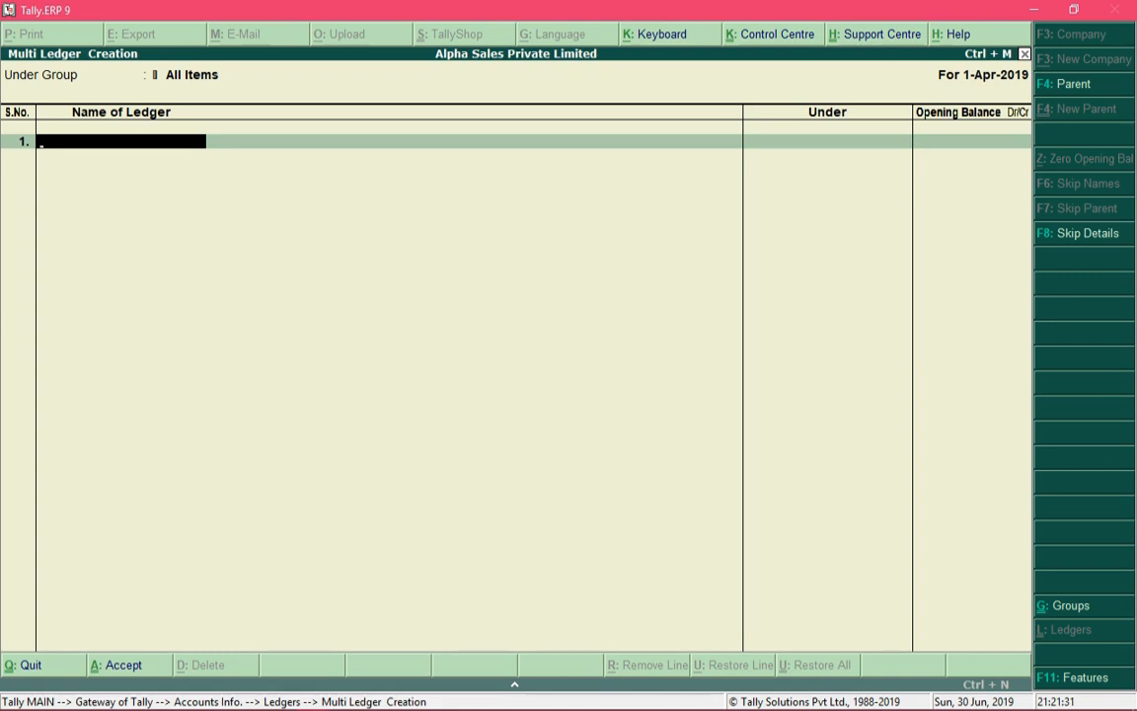
key(Escape)
key(y)
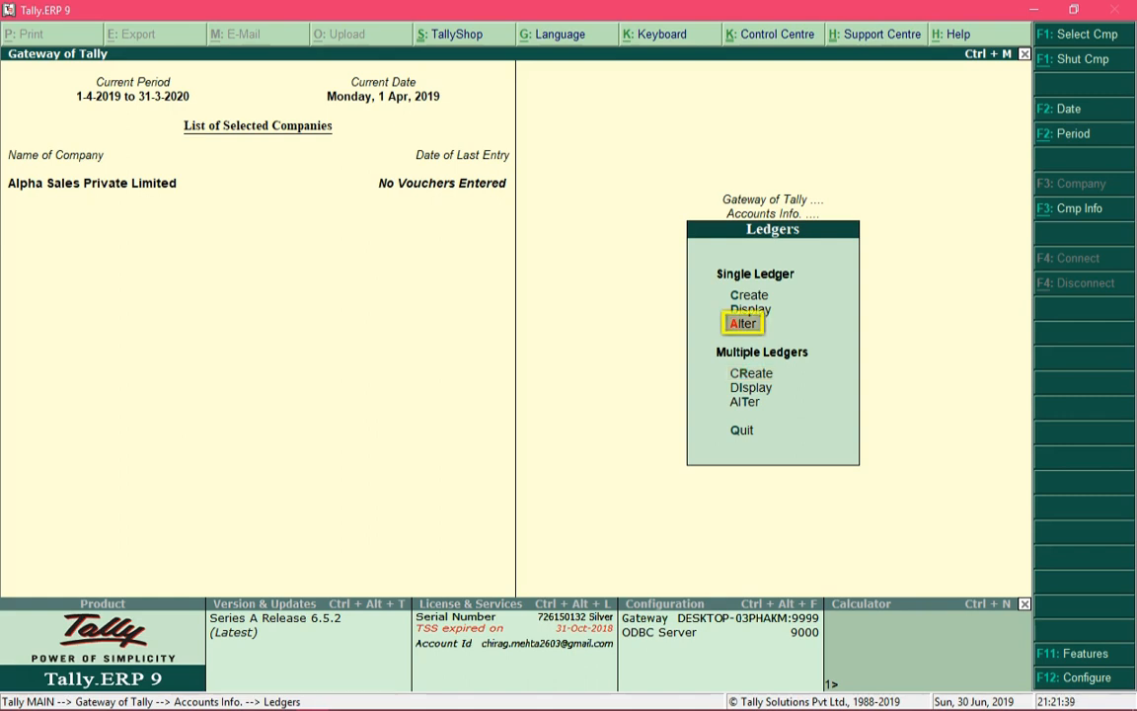
- Alter the single ledger Cash to have an opening balance of 89500 Dr and save it
key(Return)
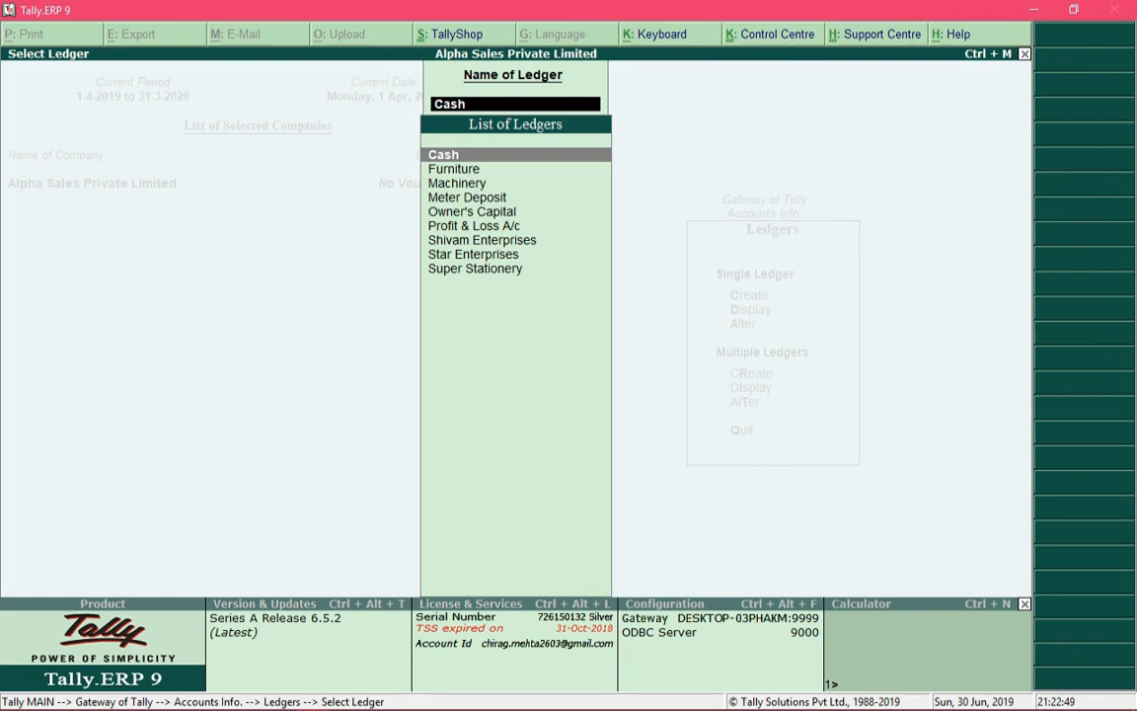
key(Return)
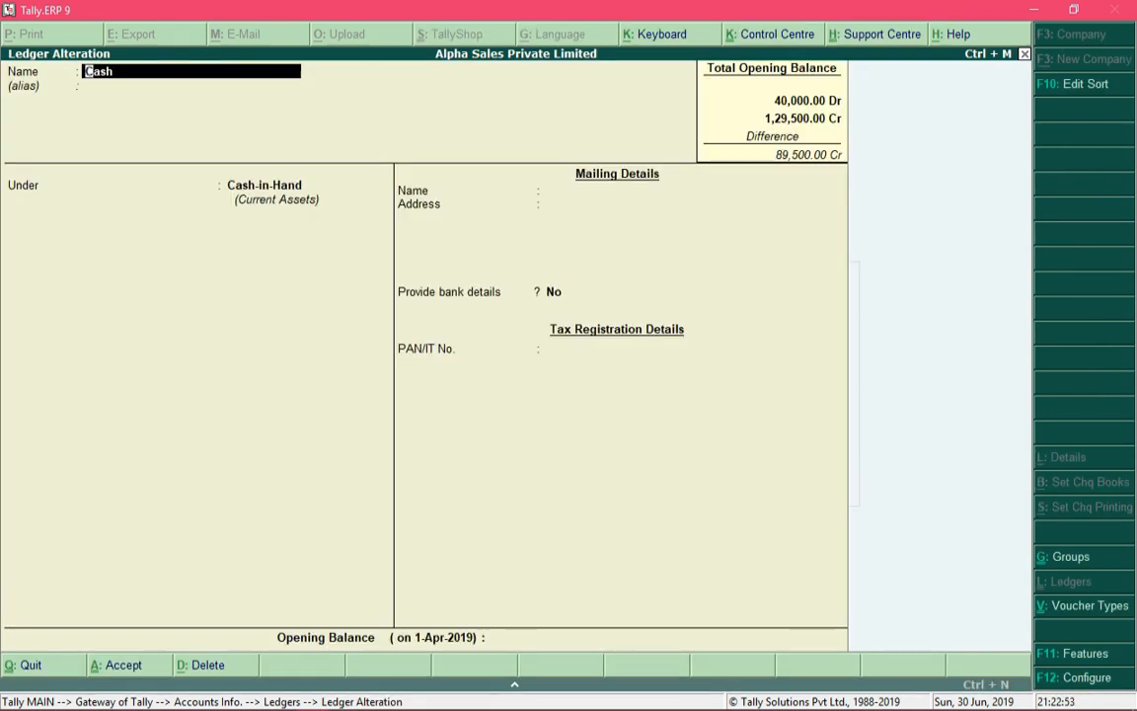
key(ctrl+End)
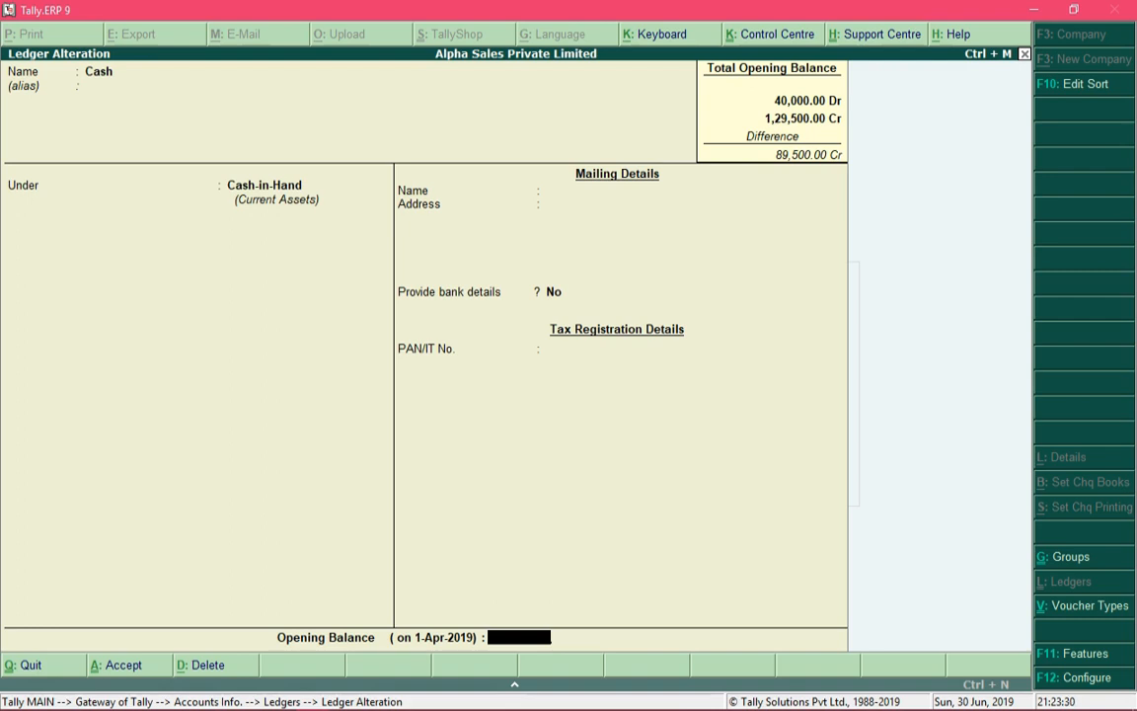
text(89500)
key(Return)
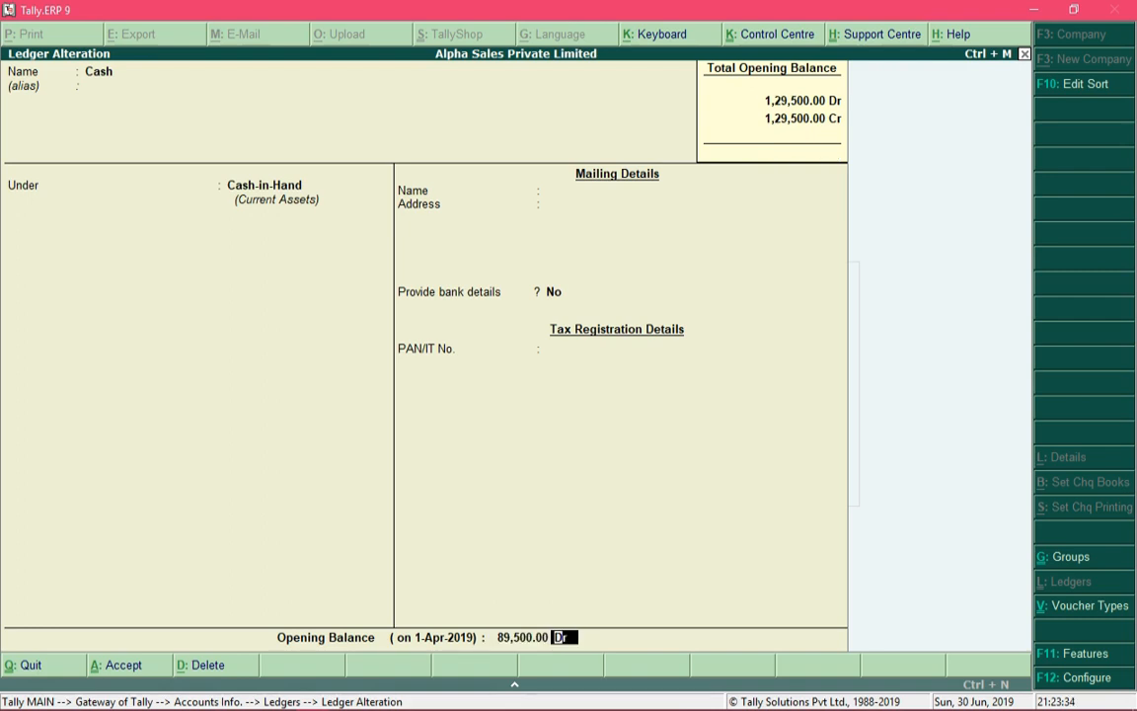
key(Return)
key(Return)
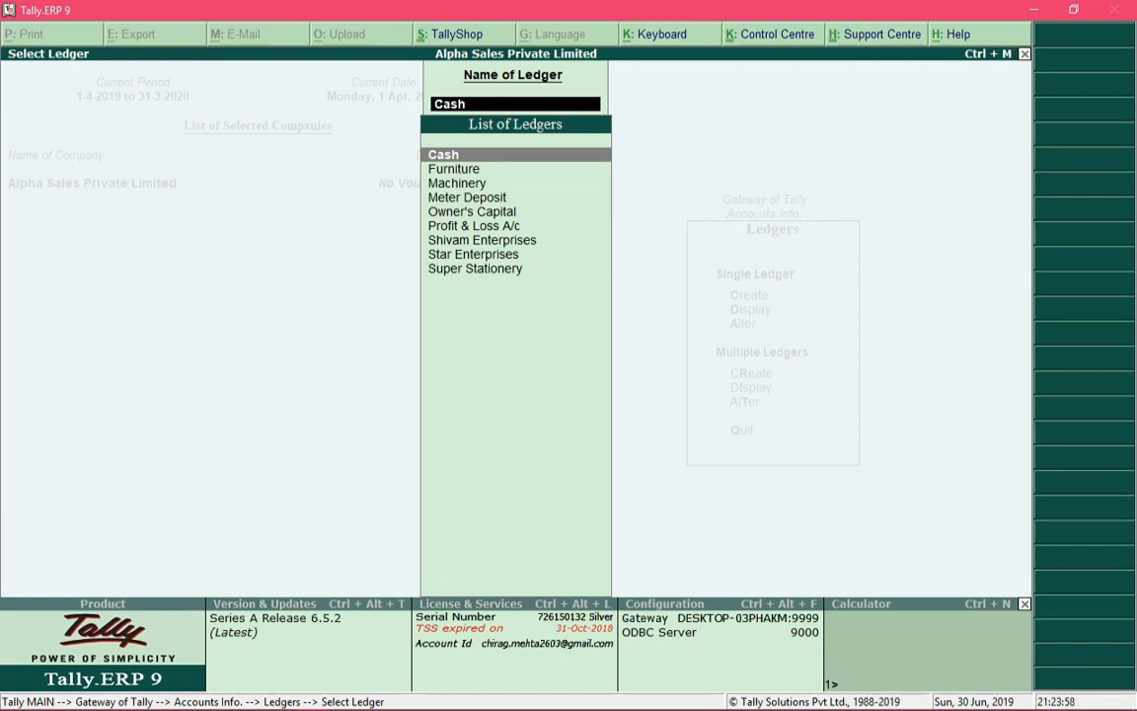
- Return to the Gateway of Tally and display the Balance Sheet with its details expanded
key(Escape)
key(Escape)
key(Escape)
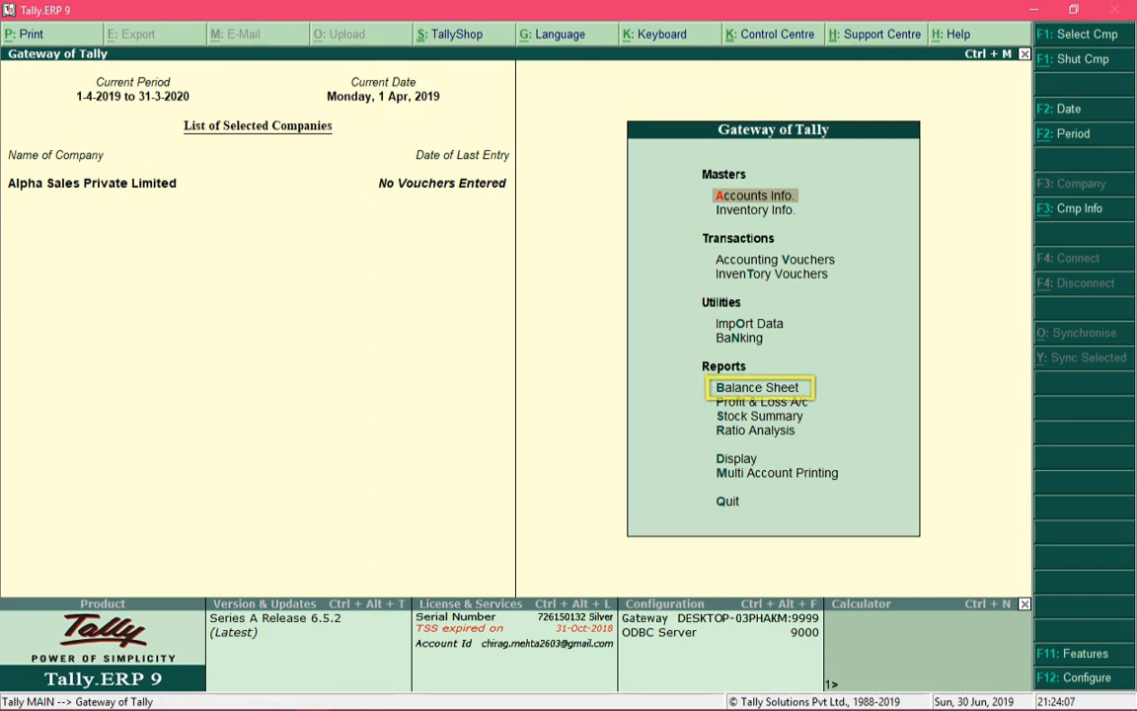
key(Down)
key(b)
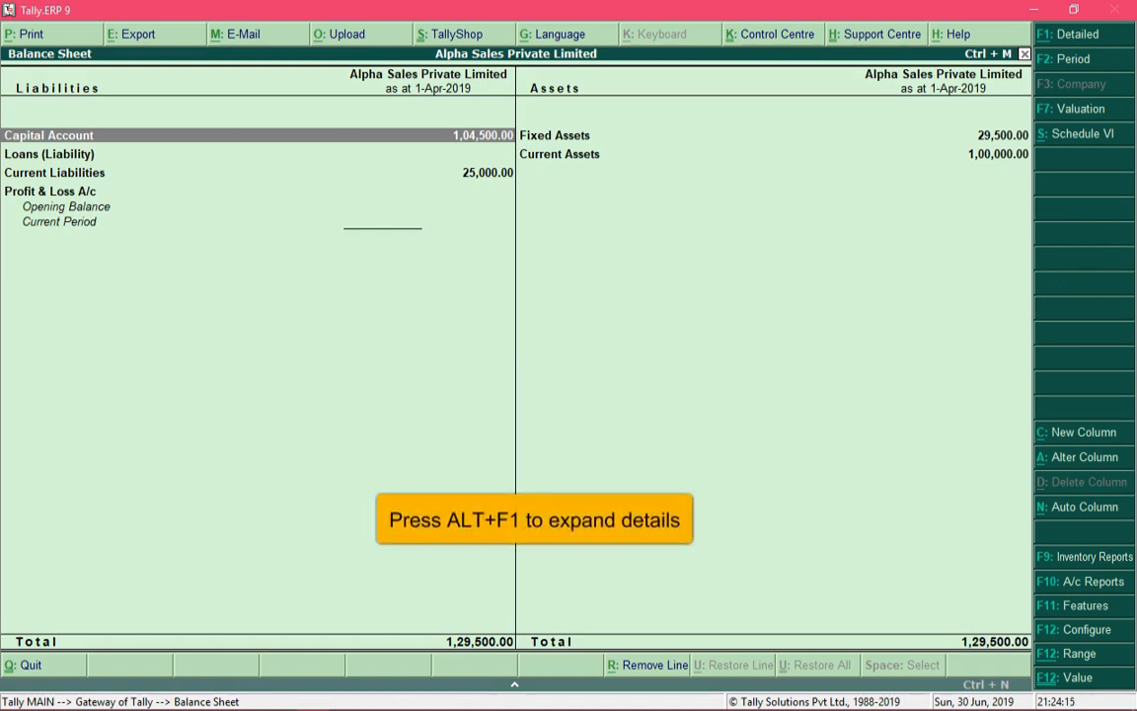
key(alt+F1)
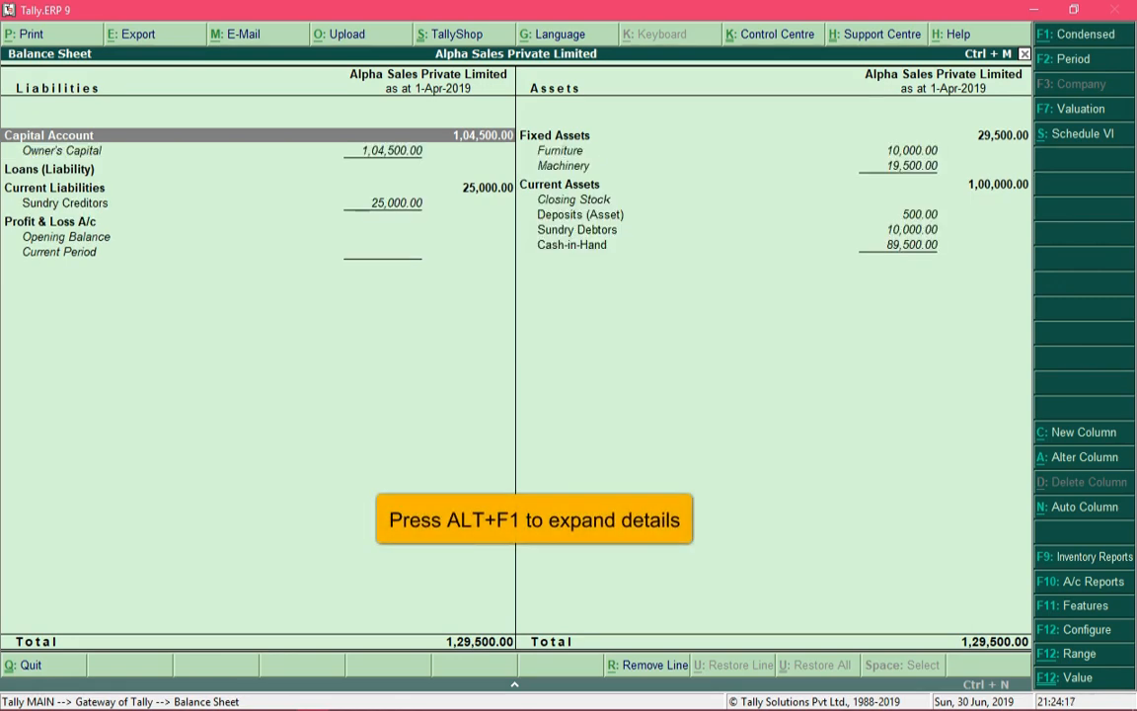